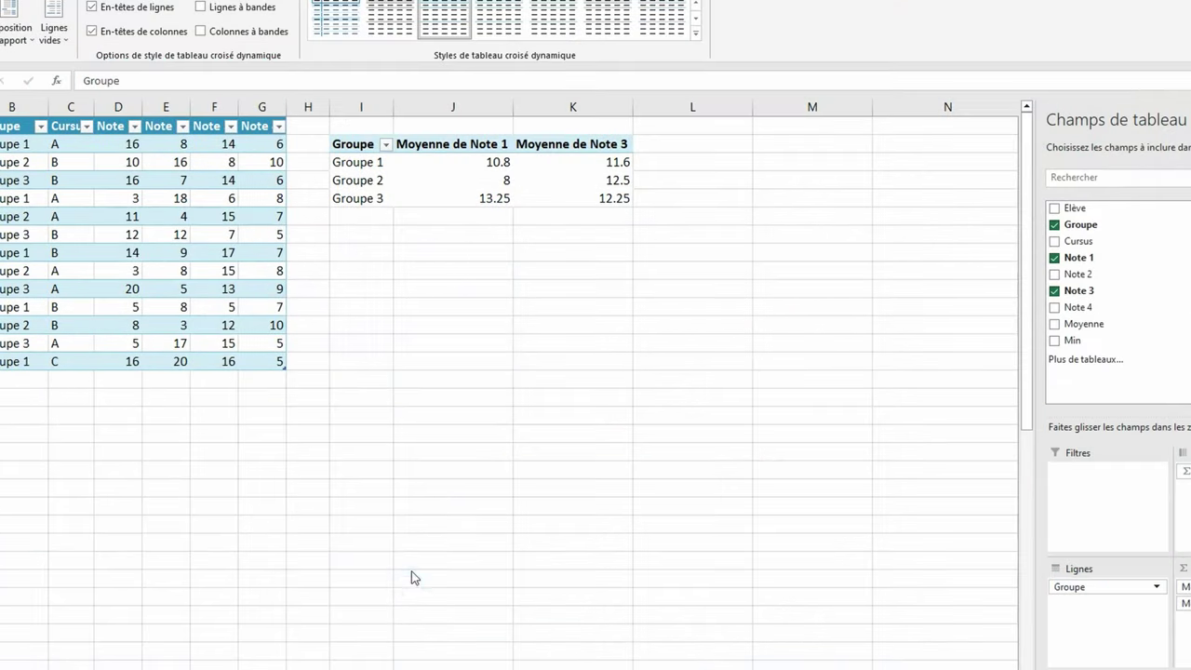
- Select the Moyenne de Note 1 values in the pivot table beside the grades table
{"action": "left_click_drag", "start_coordinate": [438, 164], "coordinate": [442, 198]}
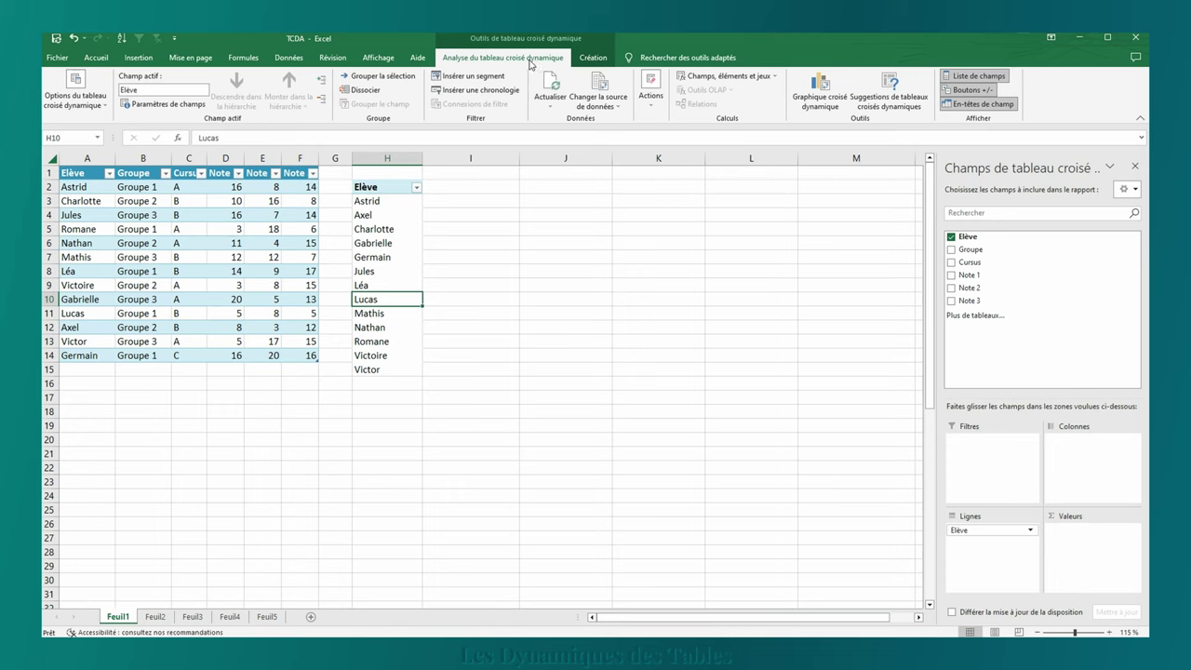
- Add a calculated field Moyenne with formula =('Note 1'+'Note 2'+'Note 3')/3 to the pivot
{"action": "left_click", "coordinate": [775, 78]}
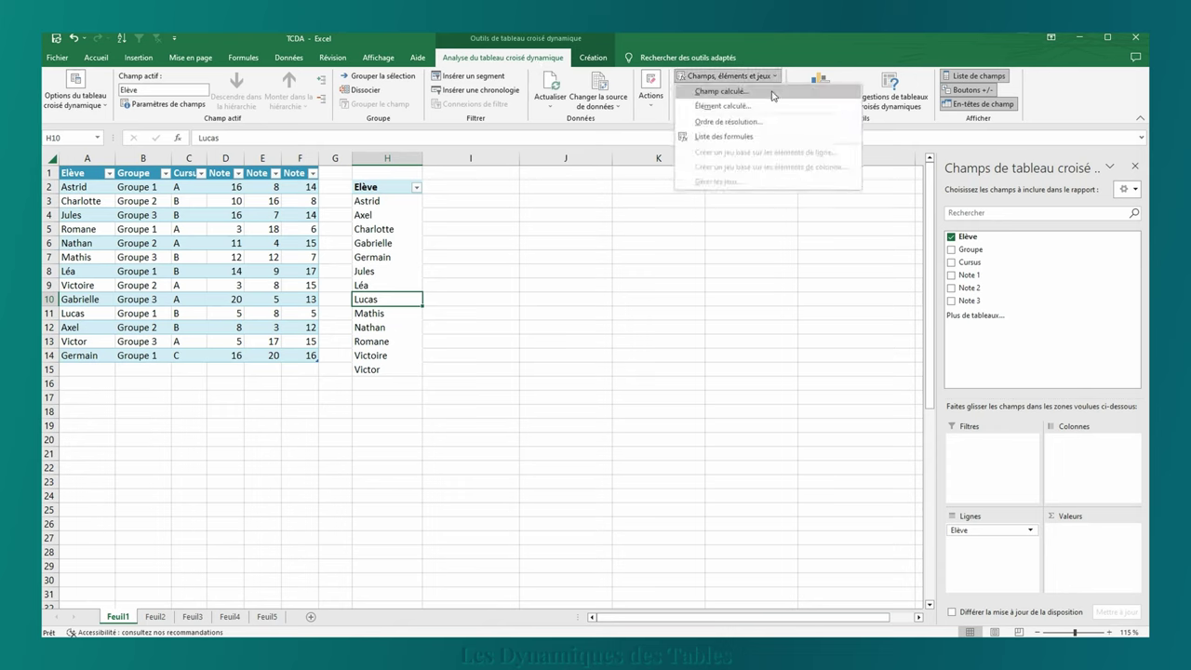
{"action": "left_click", "coordinate": [772, 93]}
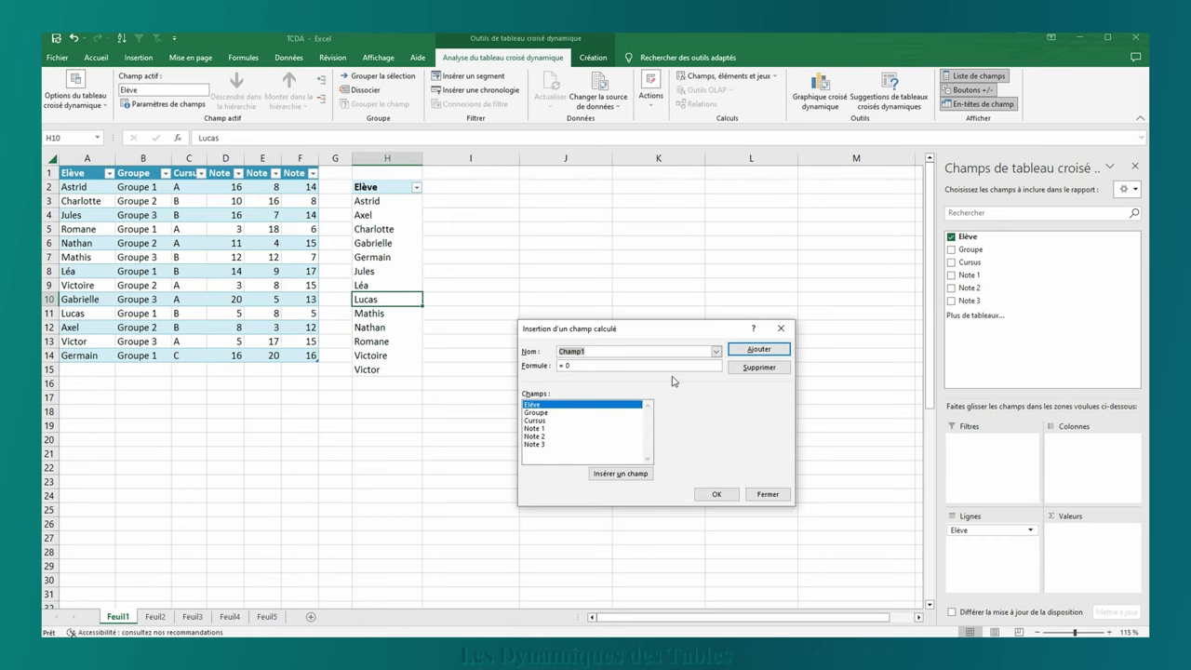
{"action": "type", "text": "Moyenne"}
{"action": "key", "text": "Tab"}
{"action": "type", "text": "="}
{"action": "type", "text": "("}
{"action": "double_click", "coordinate": [615, 430]}
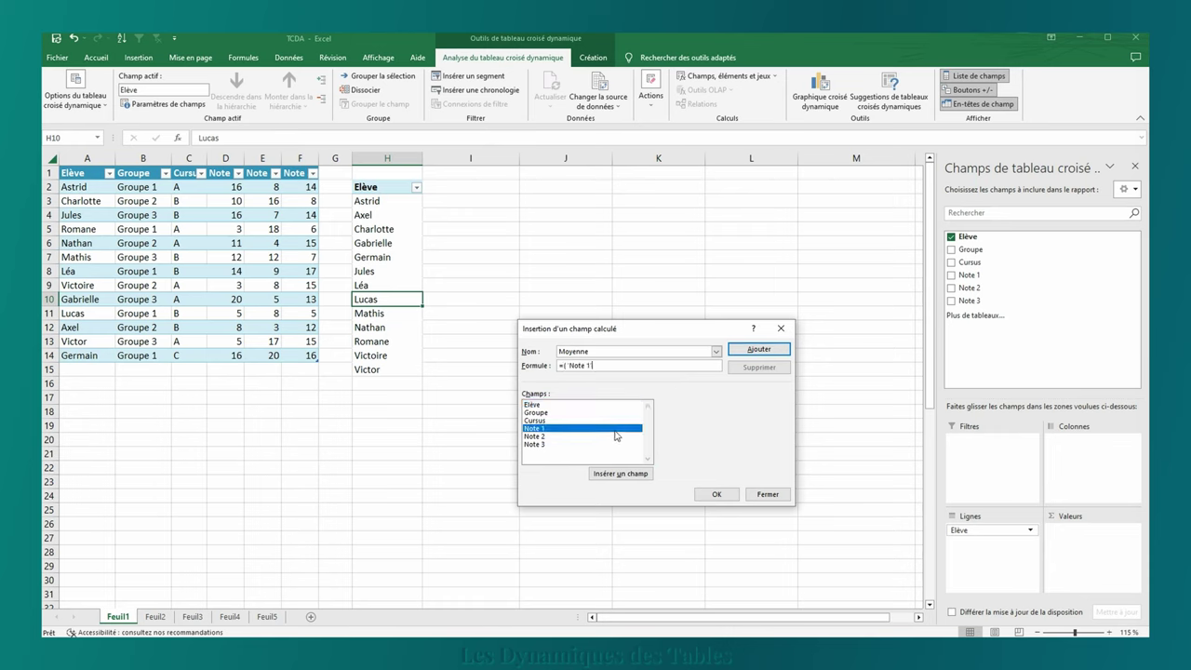
{"action": "type", "text": "+"}
{"action": "double_click", "coordinate": [614, 436]}
{"action": "type", "text": "+"}
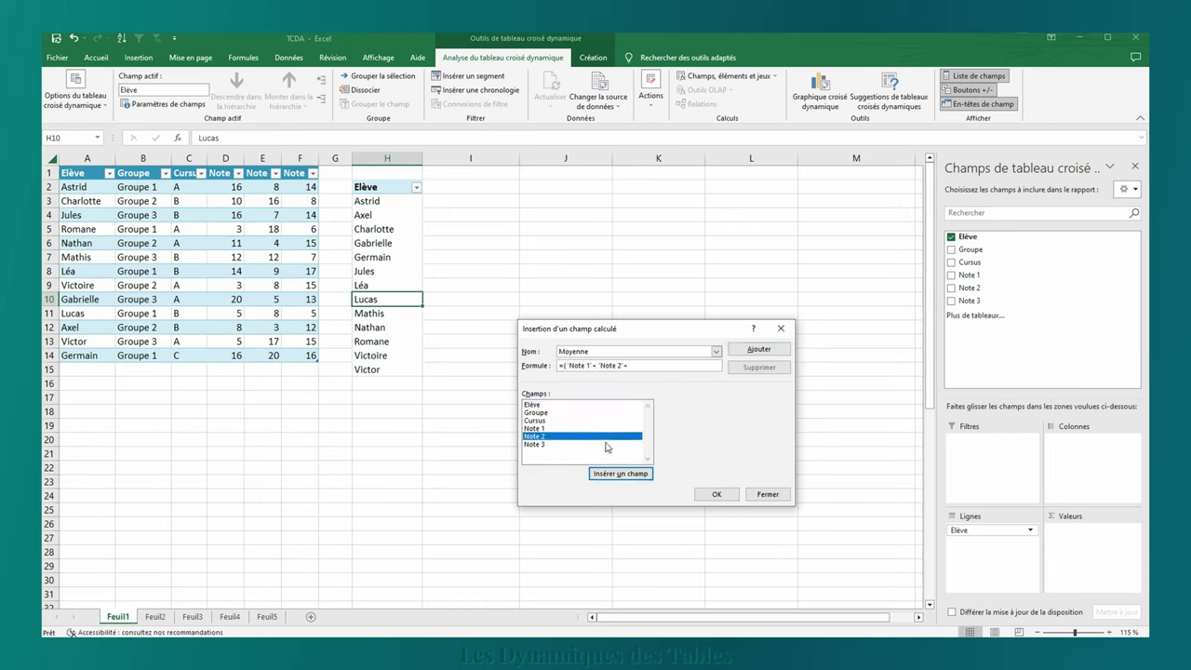
{"action": "double_click", "coordinate": [606, 444]}
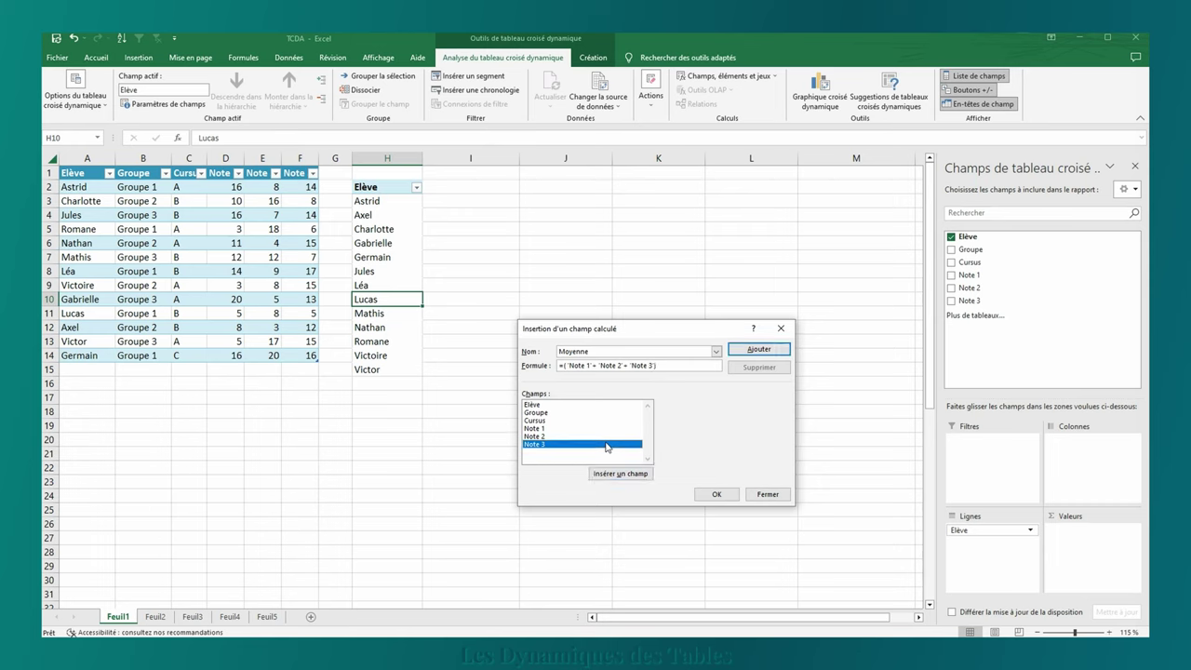
{"action": "left_click", "coordinate": [750, 351]}
{"action": "left_click", "coordinate": [717, 494]}
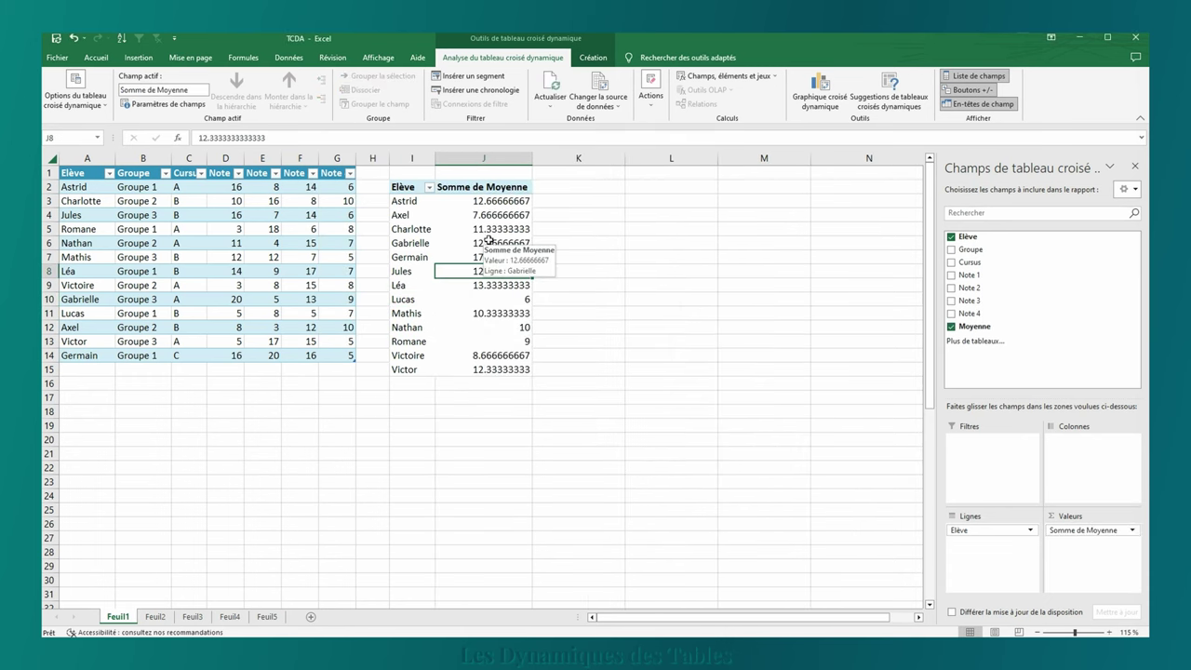
- Create a calculated field Min with formula =min('Note 1';'Note 2';'Note 3';'Note 4')
{"action": "left_click", "coordinate": [734, 78]}
{"action": "left_click", "coordinate": [712, 91]}
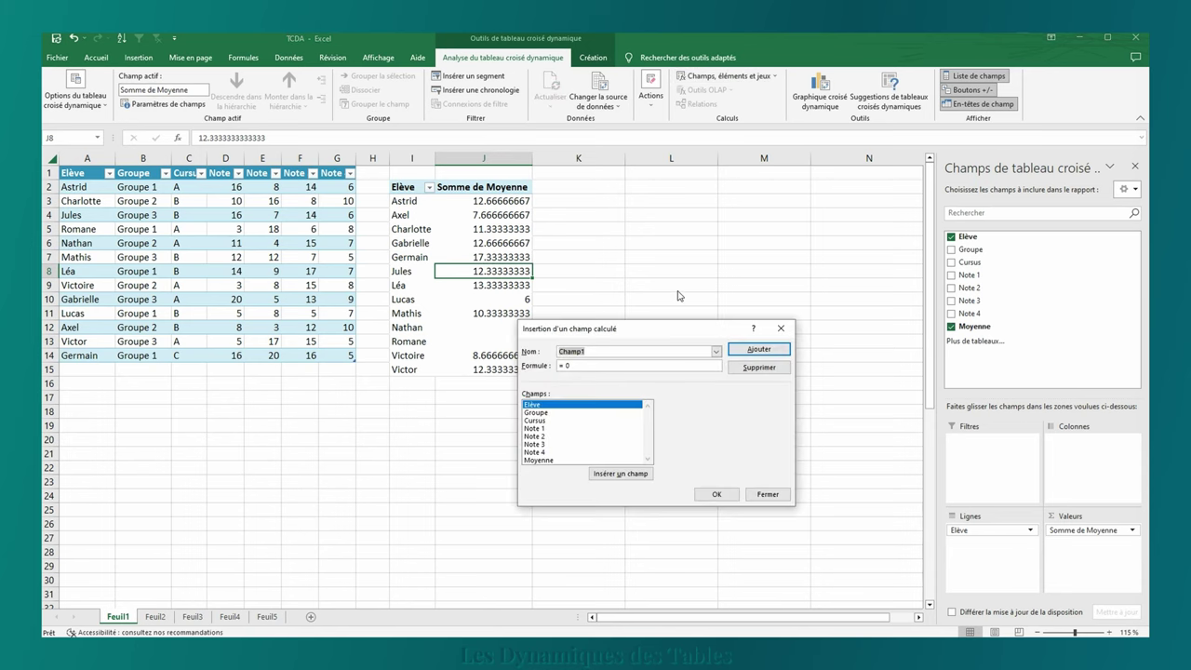
{"action": "type", "text": "Min"}
{"action": "key", "text": "Tab"}
{"action": "type", "text": "=min("}
{"action": "double_click", "coordinate": [560, 429]}
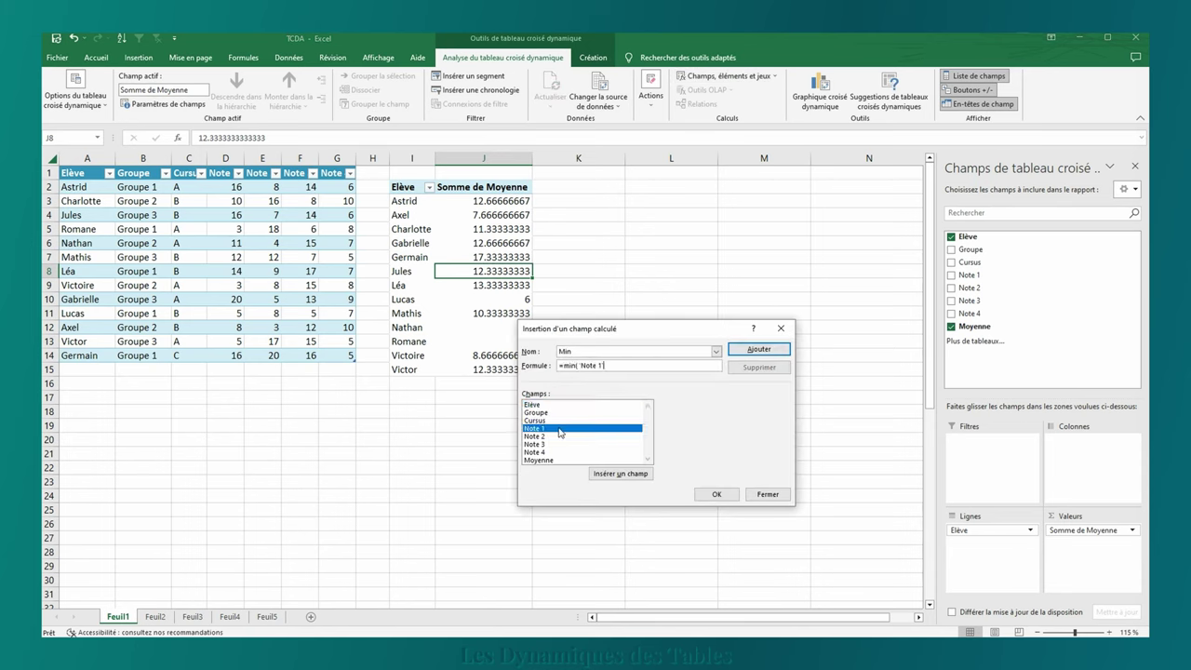
{"action": "type", "text": ";"}
{"action": "double_click", "coordinate": [560, 437]}
{"action": "type", "text": ";"}
{"action": "double_click", "coordinate": [560, 444]}
{"action": "type", "text": ";"}
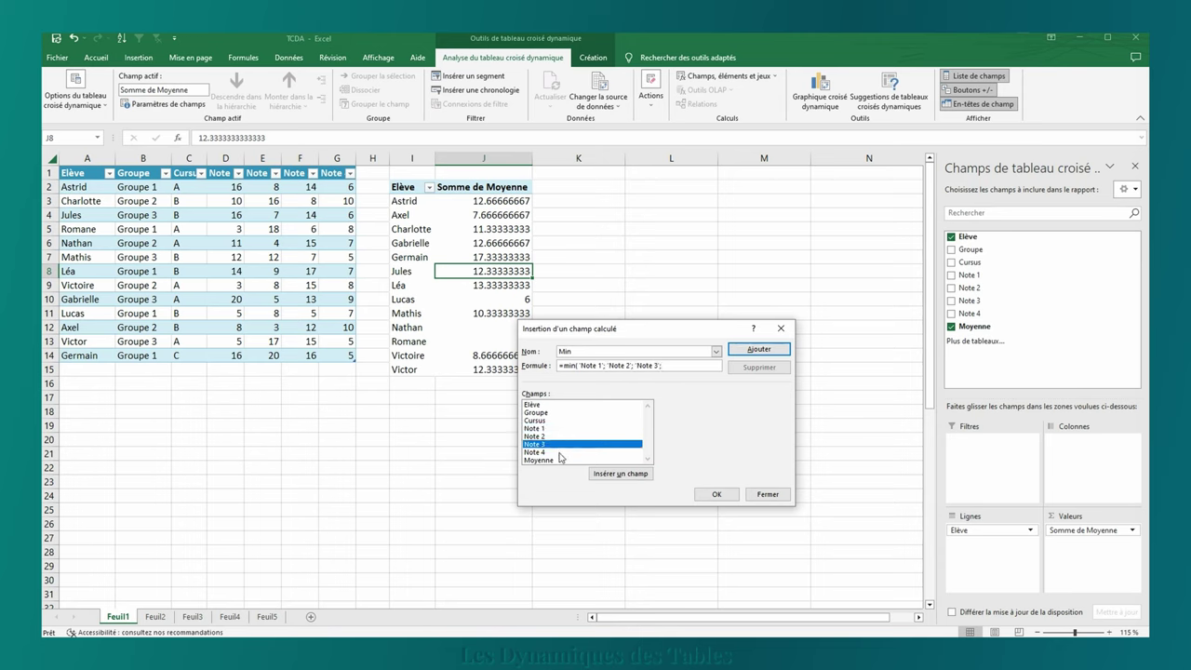
{"action": "double_click", "coordinate": [561, 453]}
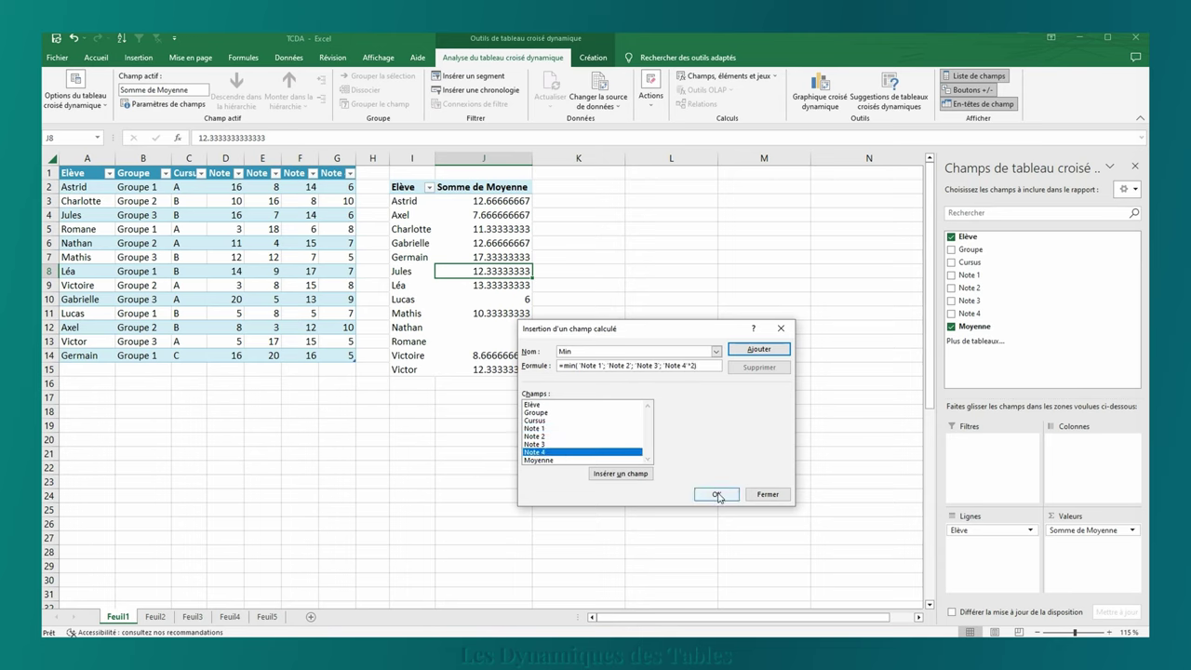
{"action": "left_click", "coordinate": [767, 354]}
{"action": "left_click", "coordinate": [717, 494]}
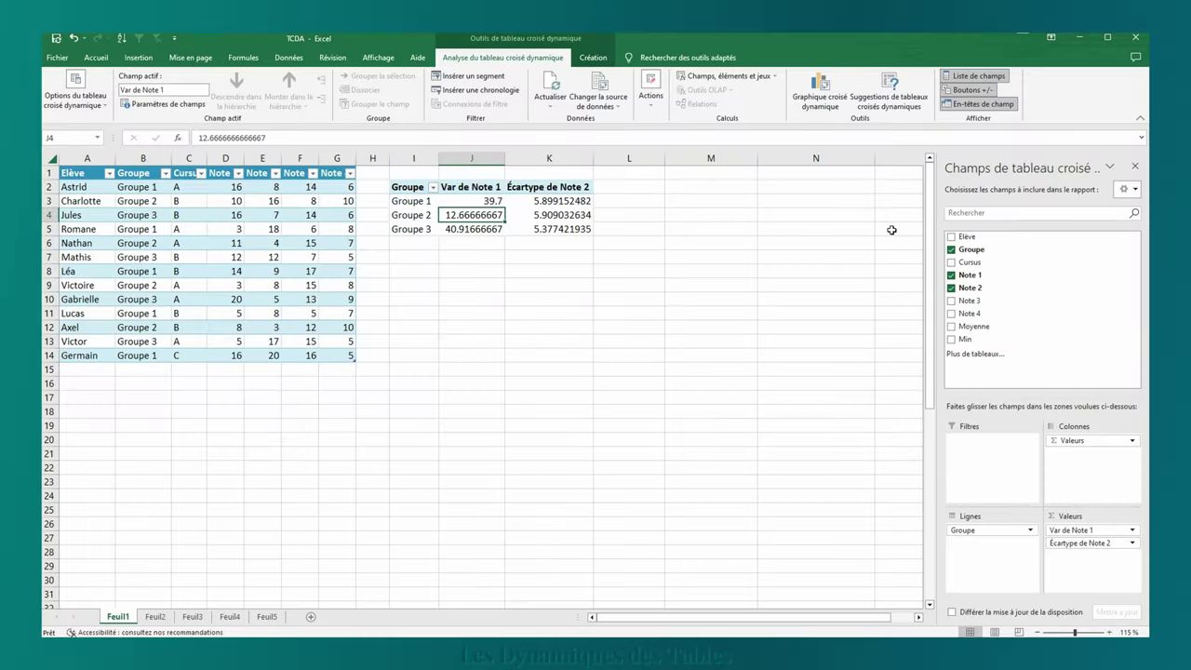
- Format the Var de Note 1 cells J3:J5 as Number with 0 decimals, showing 40, 13, 41
{"action": "left_click_drag", "start_coordinate": [484, 201], "coordinate": [491, 229]}
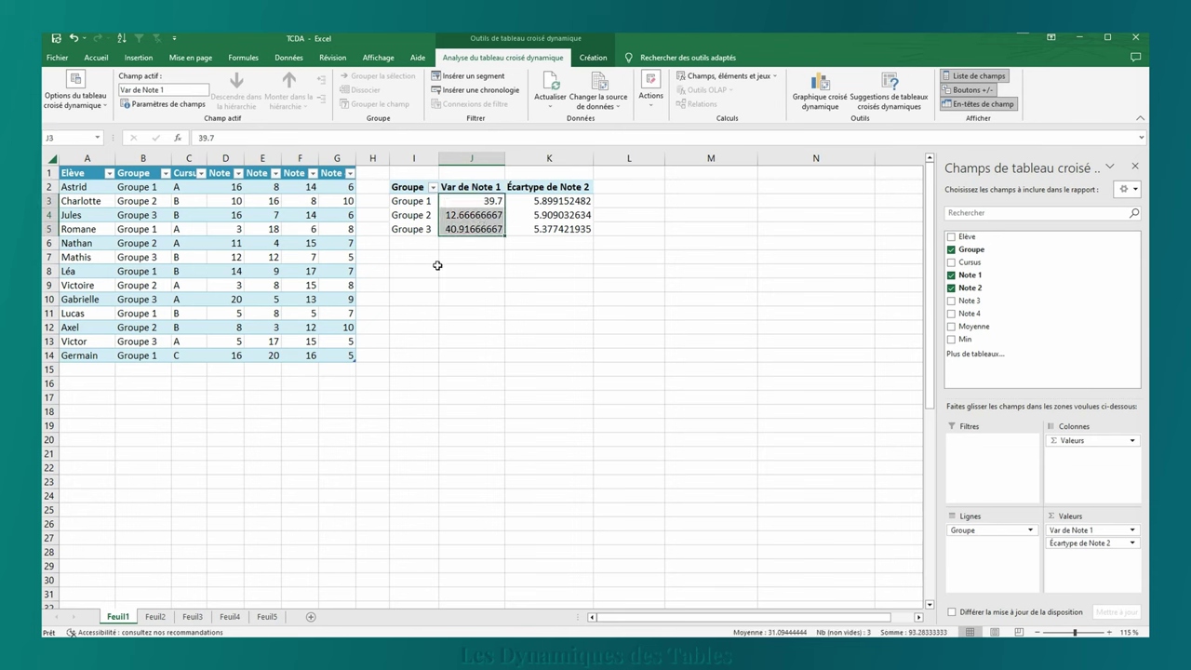
{"action": "left_click", "coordinate": [96, 57]}
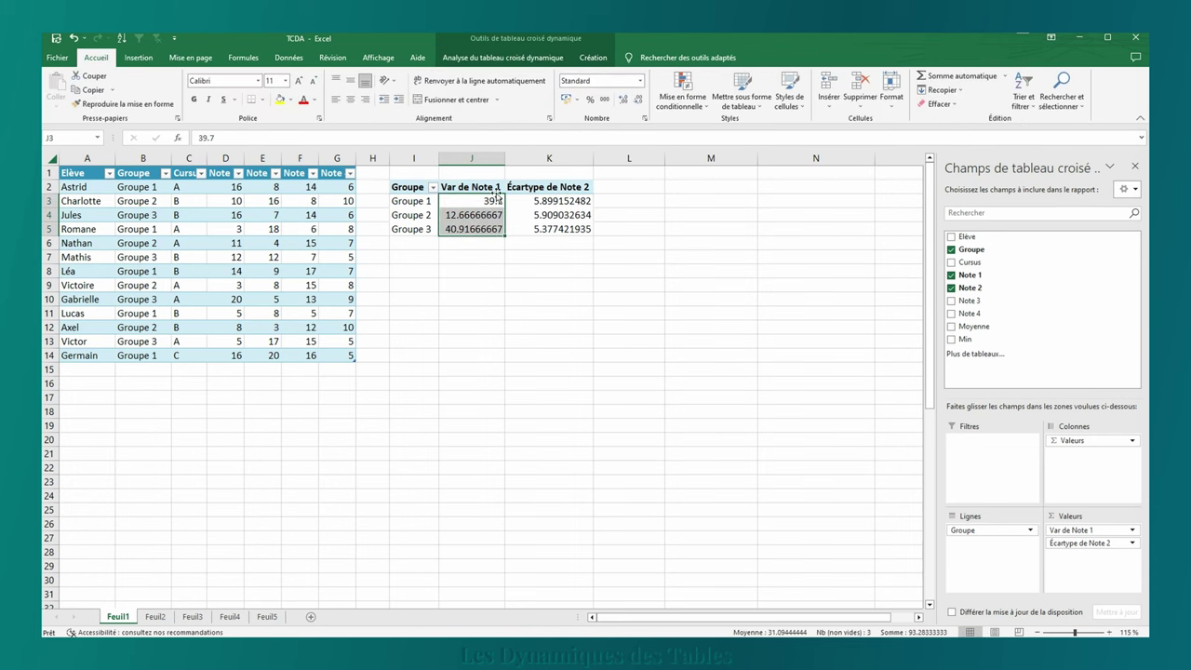
{"action": "left_click", "coordinate": [639, 101]}
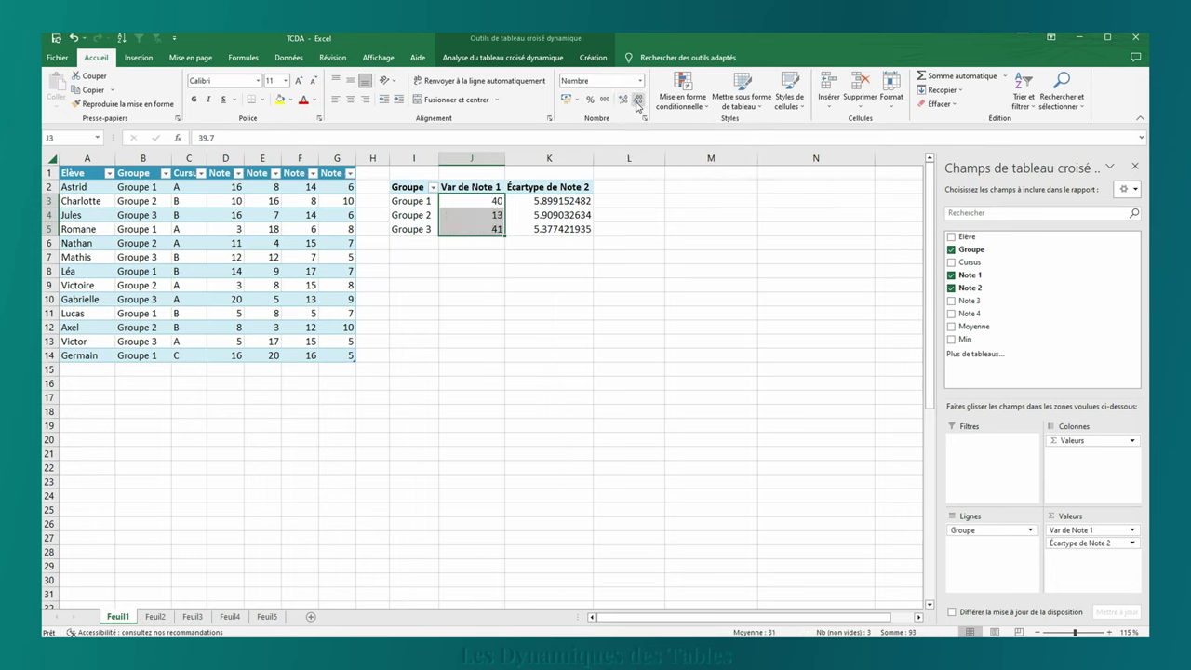
{"action": "left_click", "coordinate": [622, 100]}
{"action": "key", "text": "ctrl+z"}
{"action": "right_click", "coordinate": [489, 226]}
{"action": "mouse_move", "coordinate": [535, 355]}
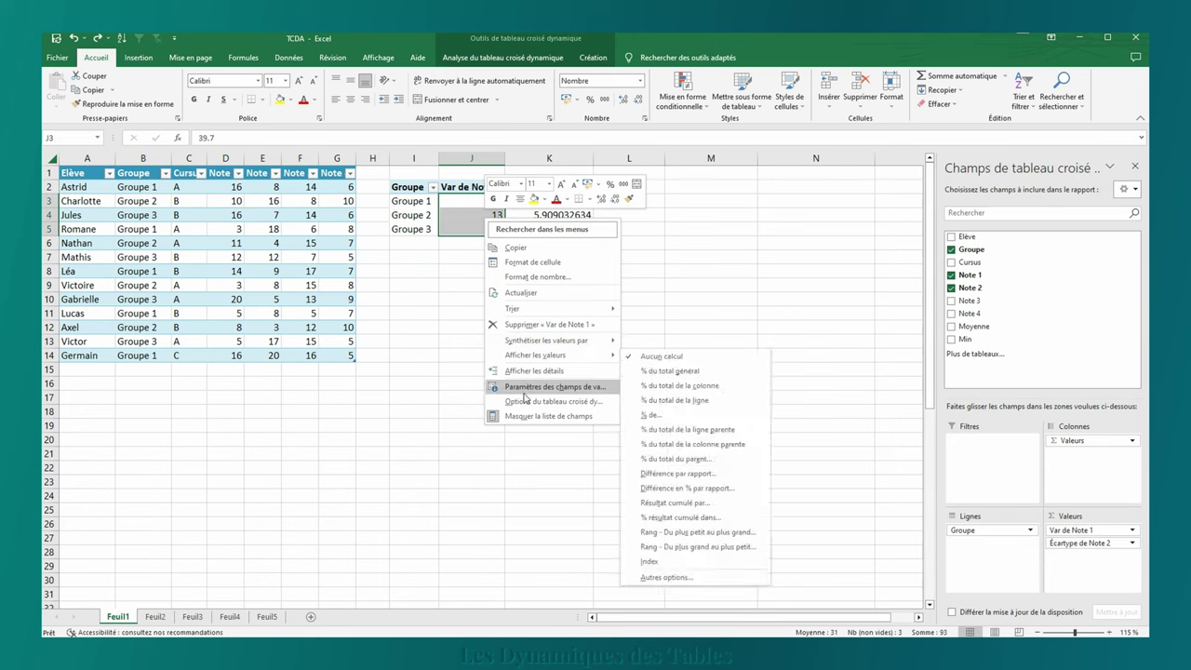
{"action": "left_click", "coordinate": [530, 262]}
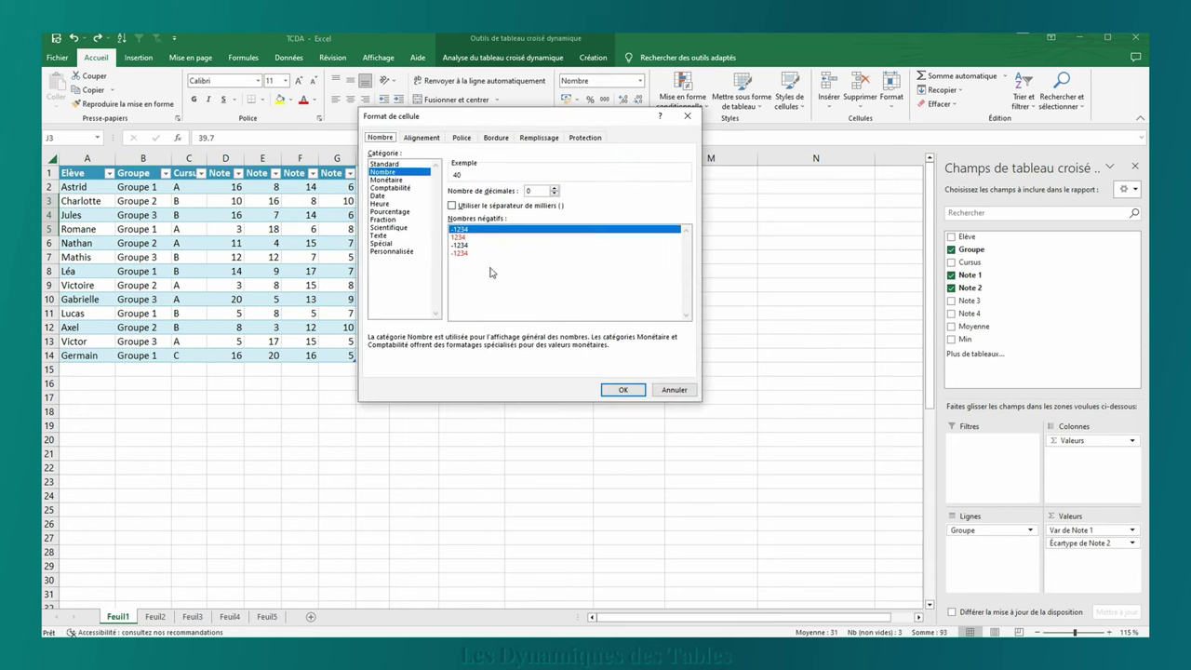
{"action": "left_click", "coordinate": [623, 389]}
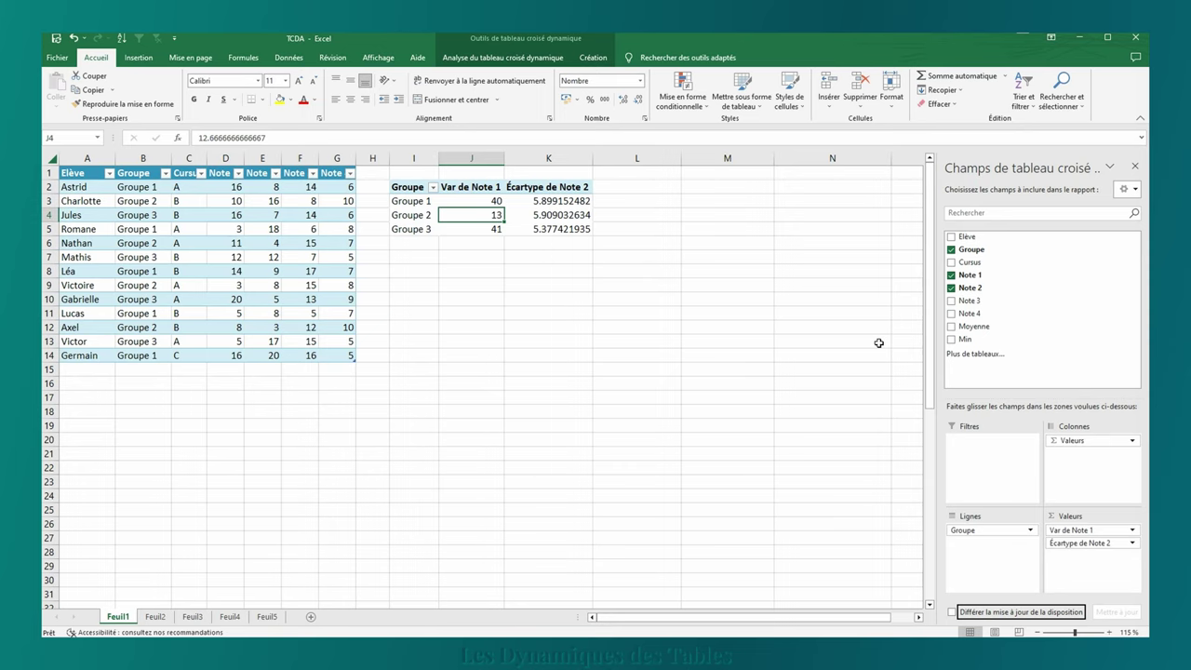
- Give the Écartype de Note 2 field a Number format with 2 decimals via Value Field Settings
{"action": "left_click_drag", "start_coordinate": [549, 201], "coordinate": [559, 229]}
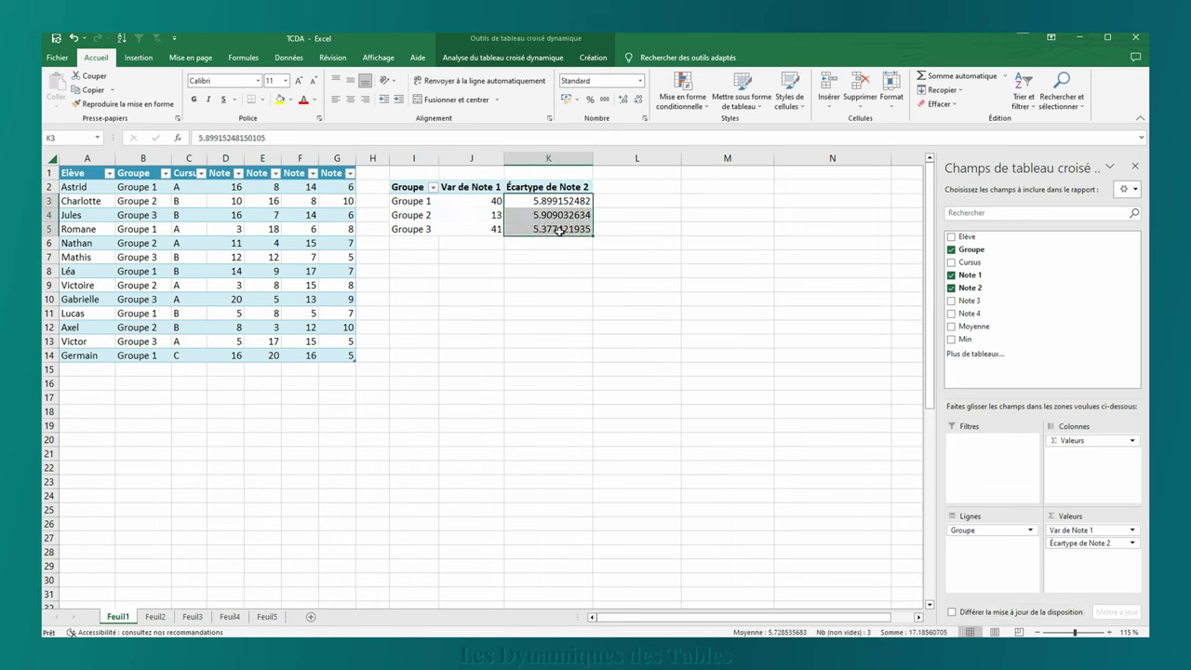
{"action": "left_click", "coordinate": [1068, 546]}
{"action": "left_click", "coordinate": [1052, 529]}
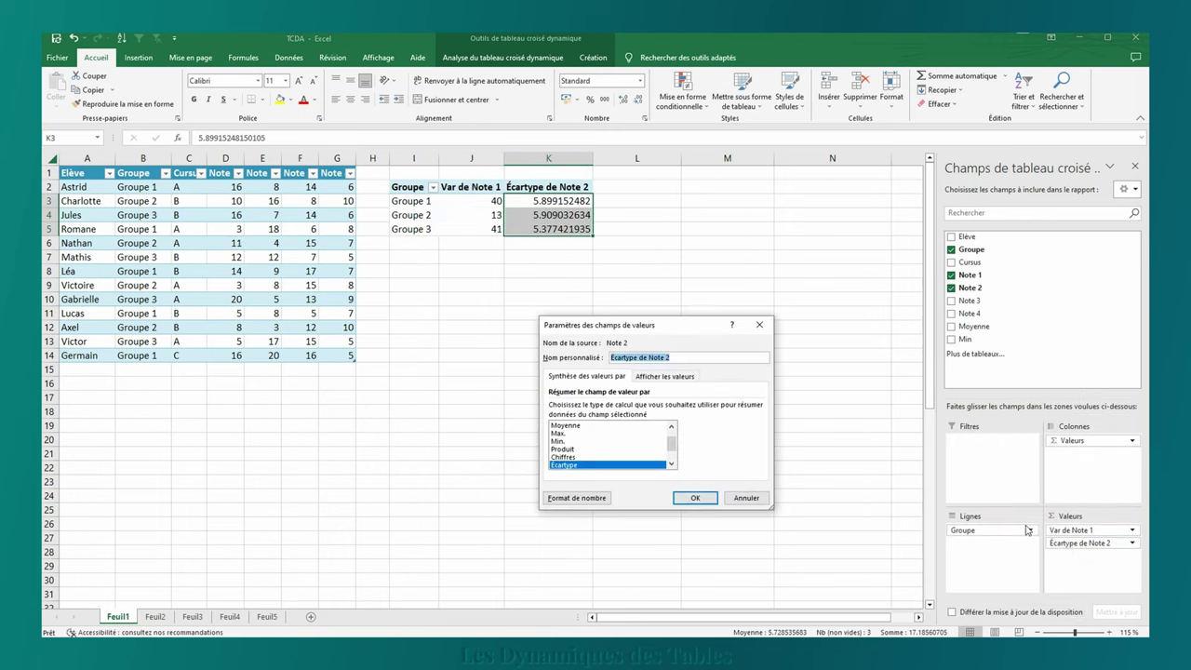
{"action": "left_click", "coordinate": [577, 498]}
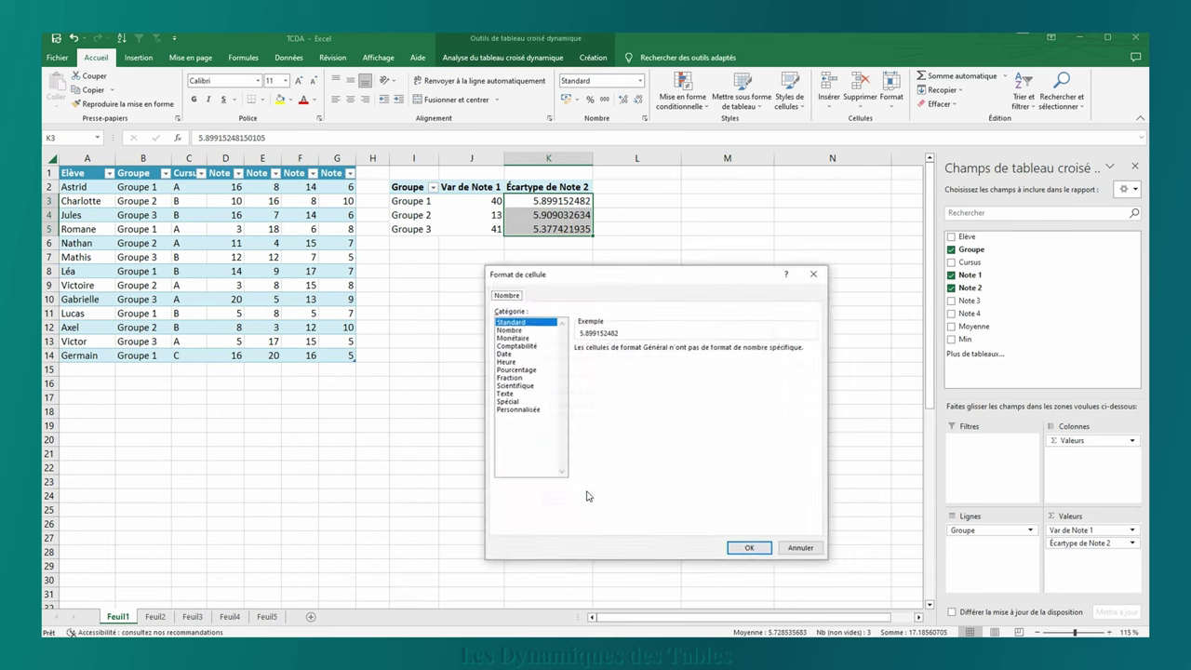
{"action": "left_click", "coordinate": [511, 330]}
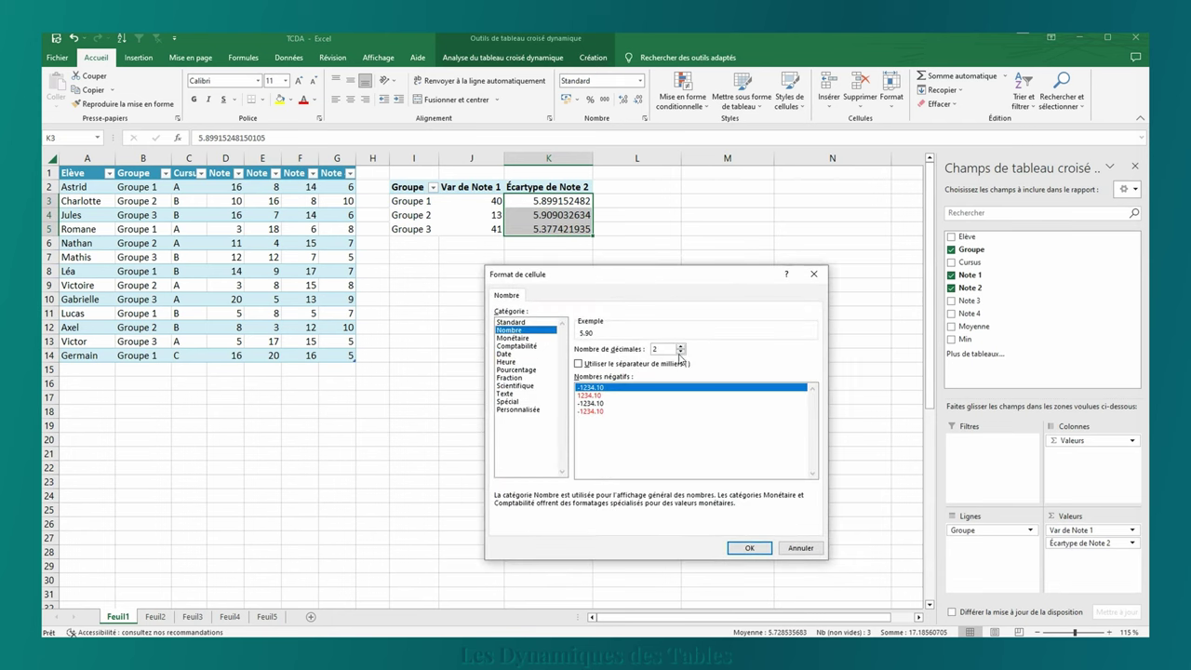
{"action": "left_click", "coordinate": [747, 547]}
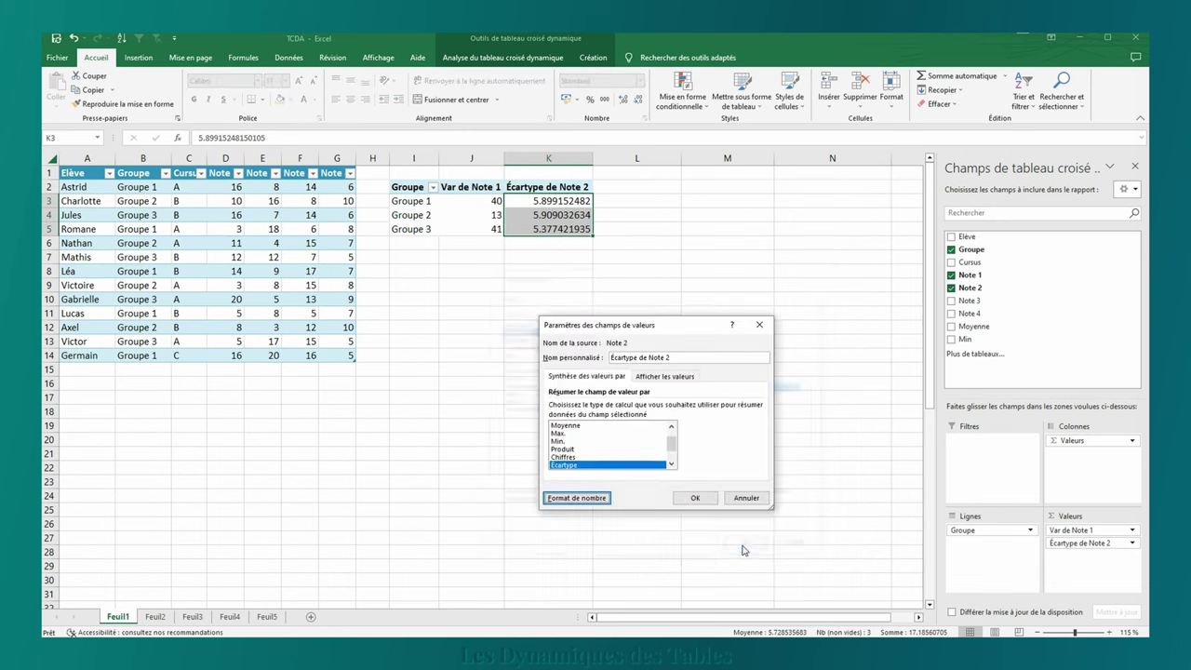
{"action": "left_click", "coordinate": [704, 496]}
{"action": "left_click", "coordinate": [546, 440]}
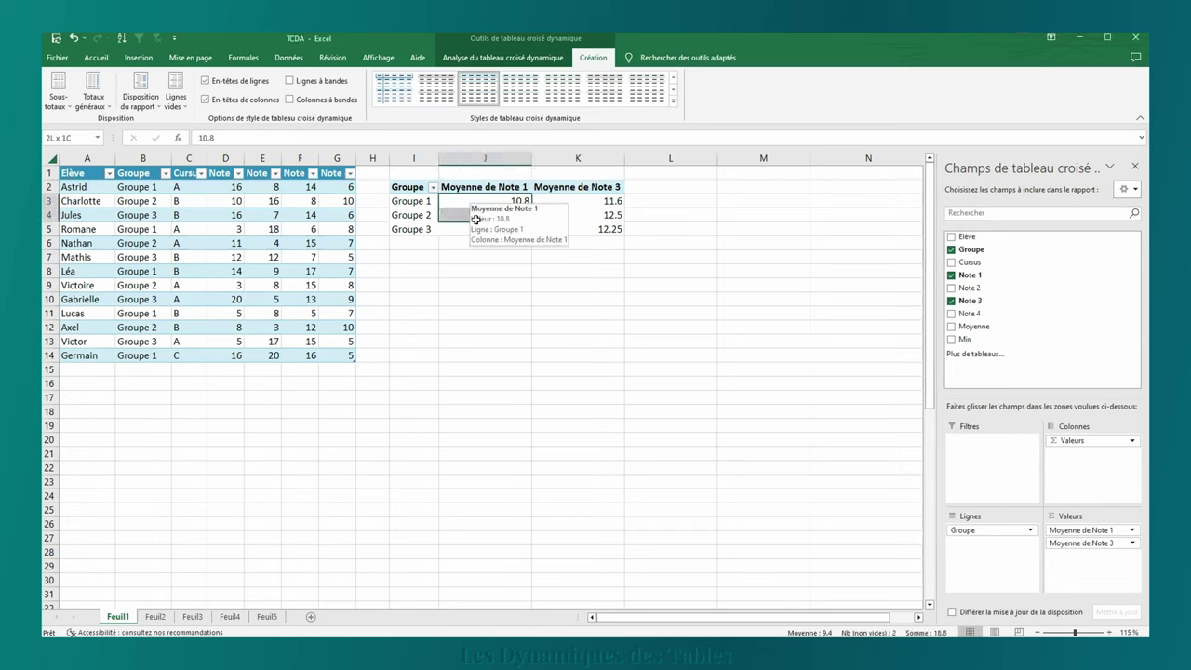
- Apply green gradient-fill data bars to the Moyenne de Note 1 values in J3:J5
{"action": "left_click_drag", "start_coordinate": [474, 202], "coordinate": [476, 232]}
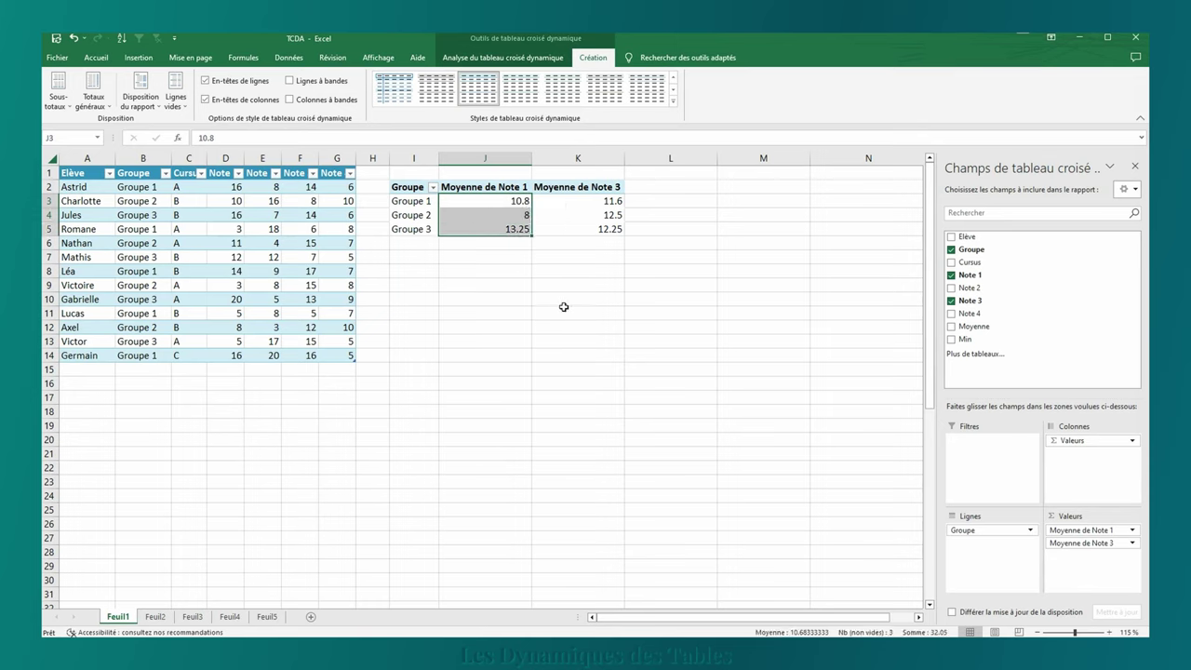
{"action": "left_click", "coordinate": [97, 58]}
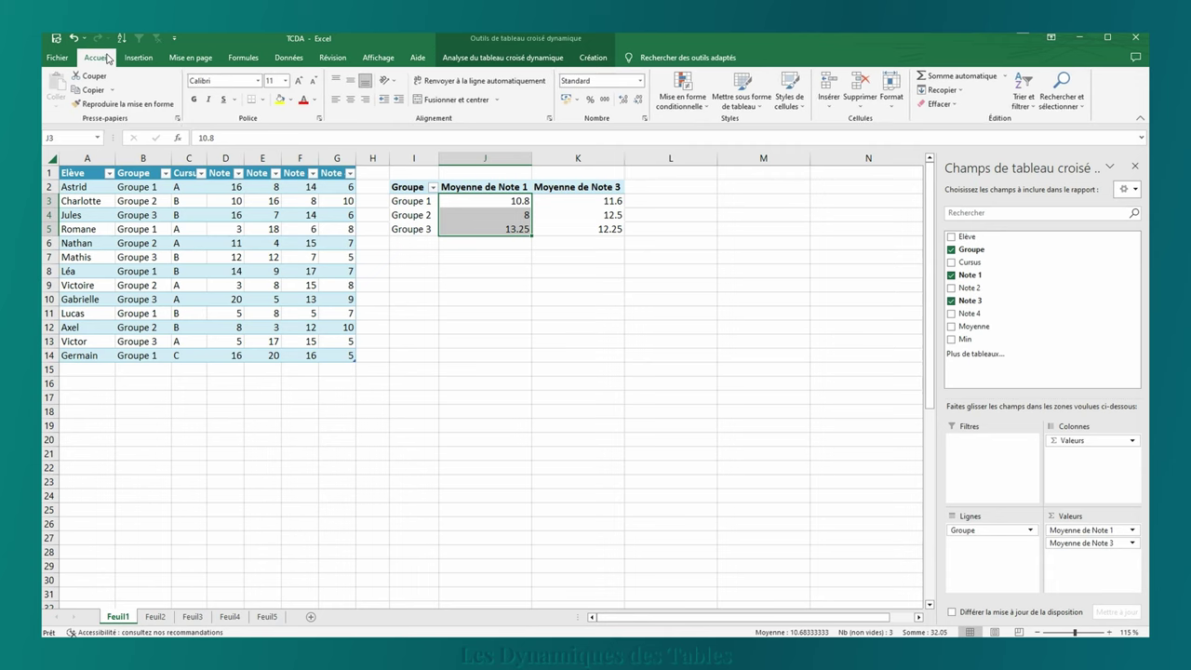
{"action": "left_click", "coordinate": [698, 110]}
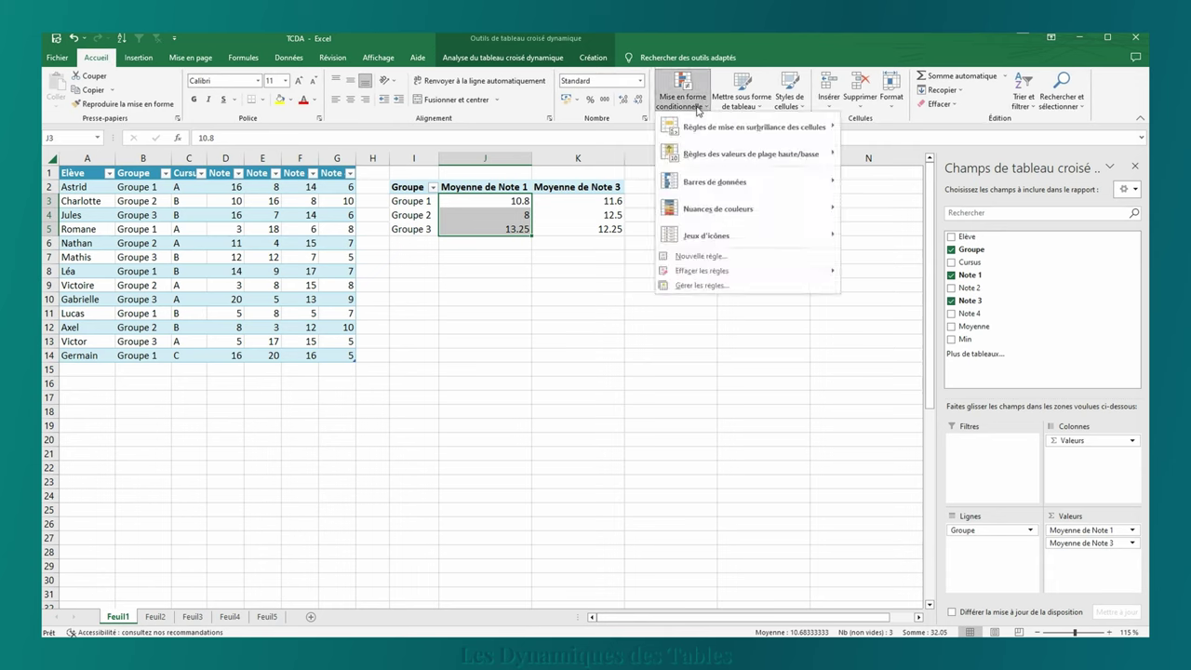
{"action": "mouse_move", "coordinate": [715, 182]}
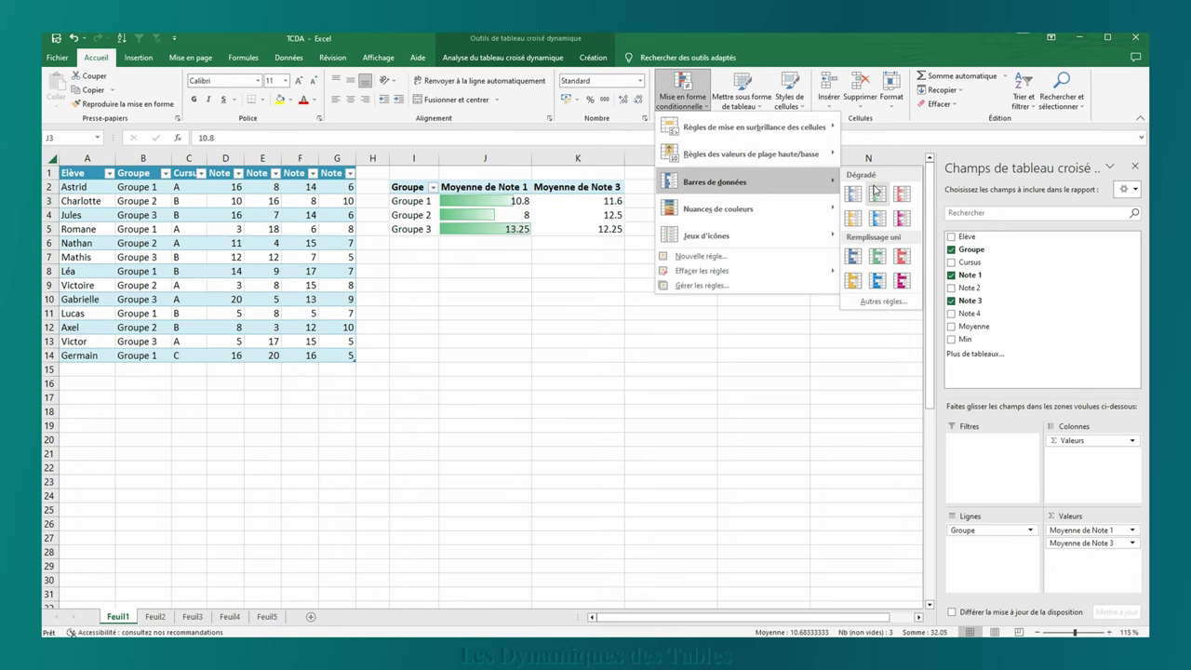
{"action": "left_click", "coordinate": [877, 193]}
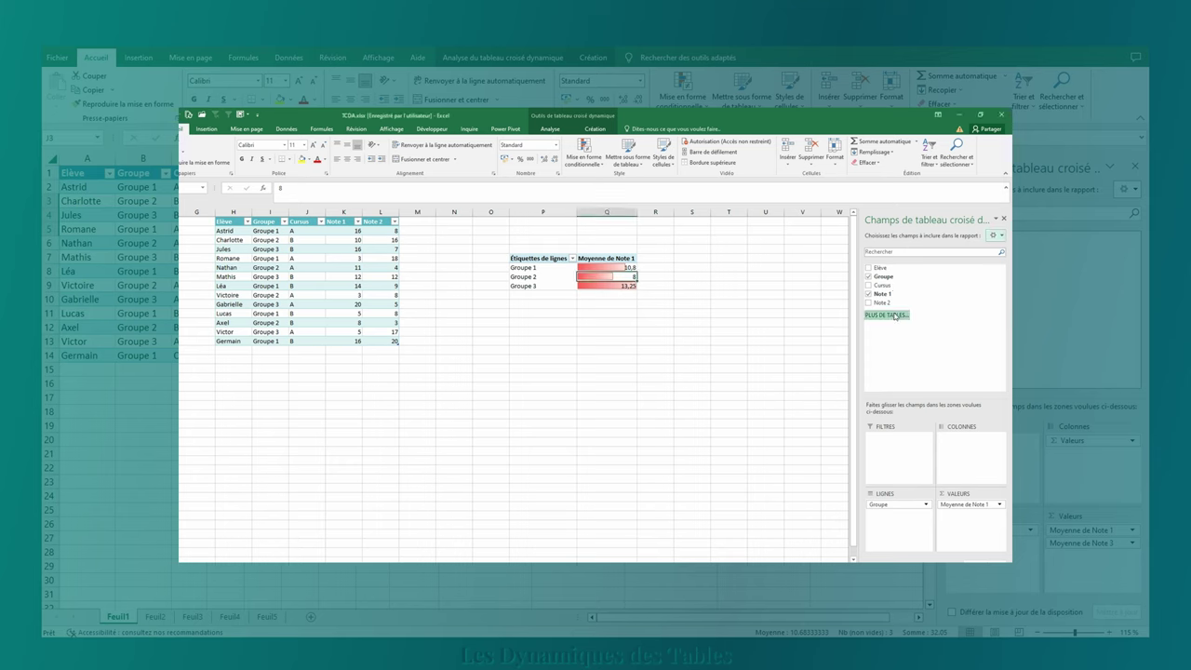
- Group the pivot rows by Cursus instead of Groupe and list this worksheet's formatting rules
{"action": "mouse_move", "coordinate": [891, 507]}
{"action": "left_mouse_down"}
{"action": "mouse_move", "coordinate": [881, 321]}
{"action": "mouse_move", "coordinate": [910, 511]}
{"action": "left_mouse_up"}
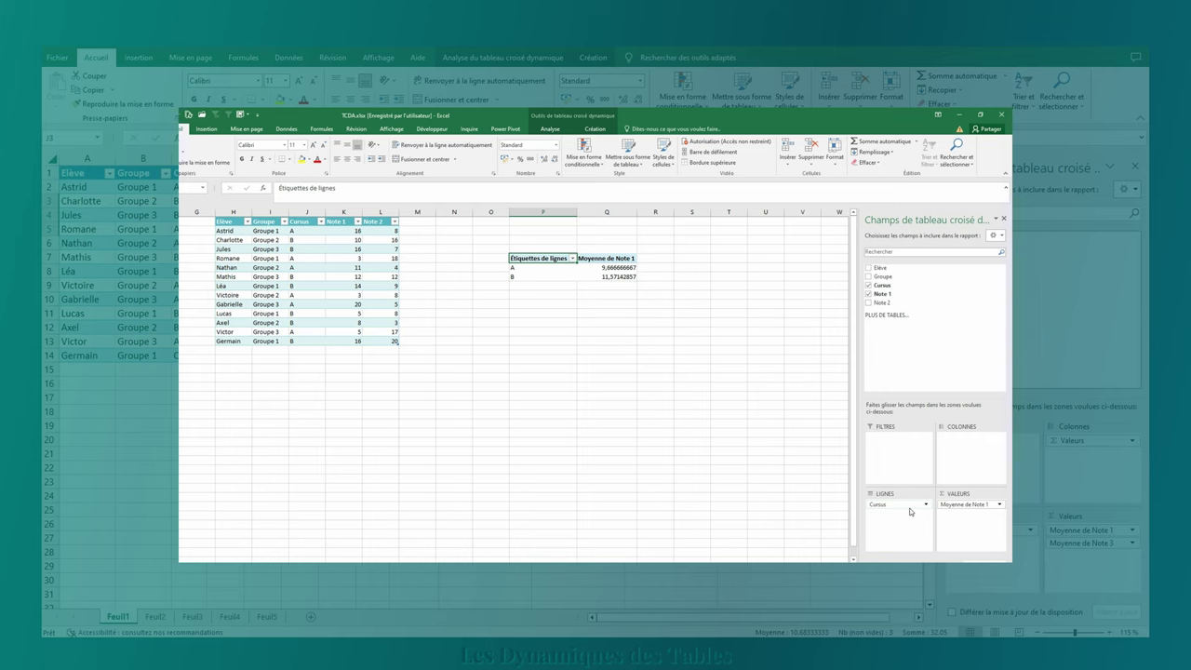
{"action": "left_click_drag", "start_coordinate": [607, 267], "coordinate": [607, 277]}
{"action": "left_click", "coordinate": [584, 151]}
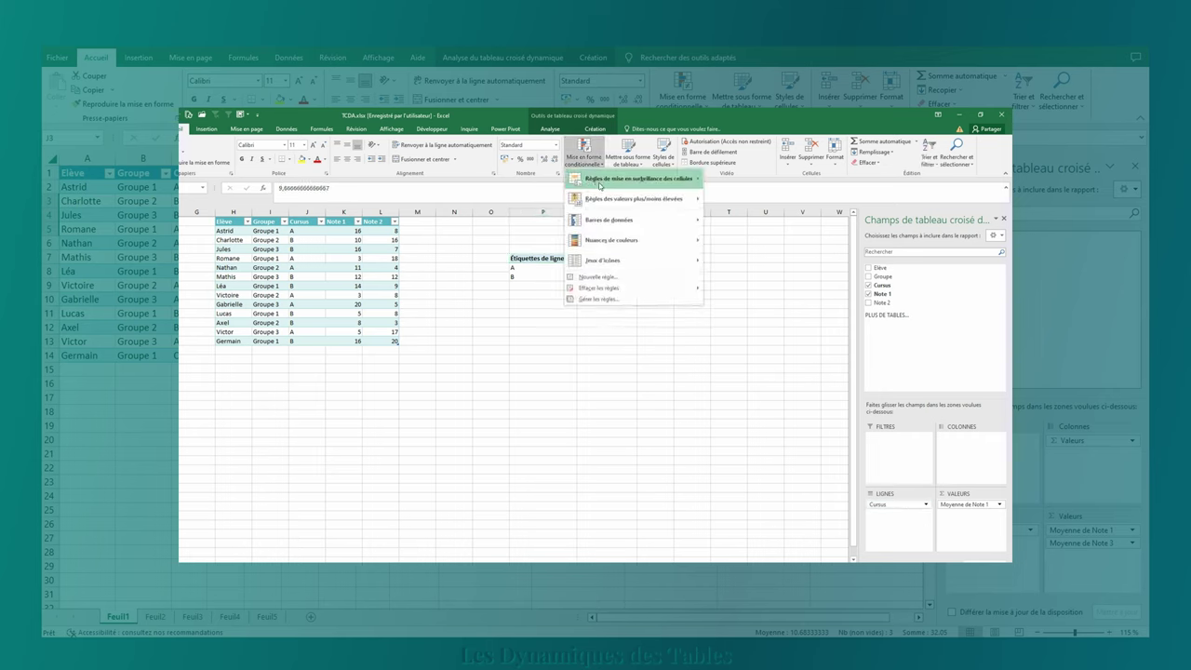
{"action": "left_click", "coordinate": [597, 299]}
{"action": "left_click", "coordinate": [562, 400]}
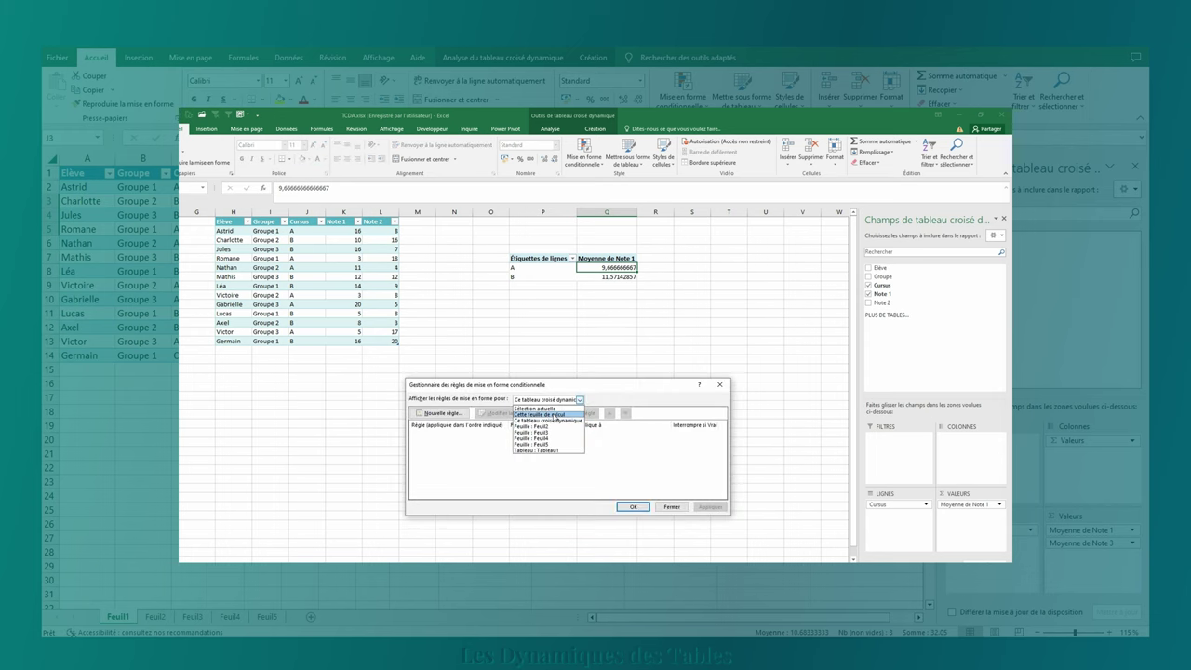
{"action": "left_click", "coordinate": [556, 416]}
{"action": "left_click", "coordinate": [637, 508]}
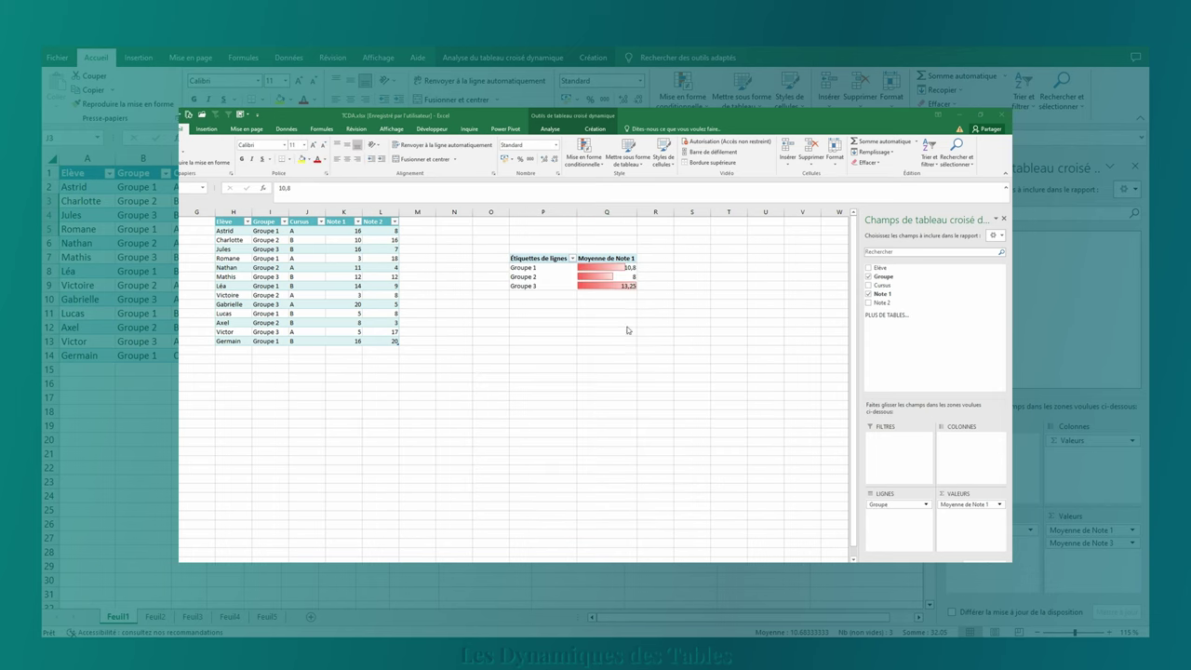
- Edit the data bar rule so it applies to all Moyenne de Note 1 values
{"action": "left_click_drag", "start_coordinate": [606, 267], "coordinate": [607, 285]}
{"action": "left_click", "coordinate": [584, 152]}
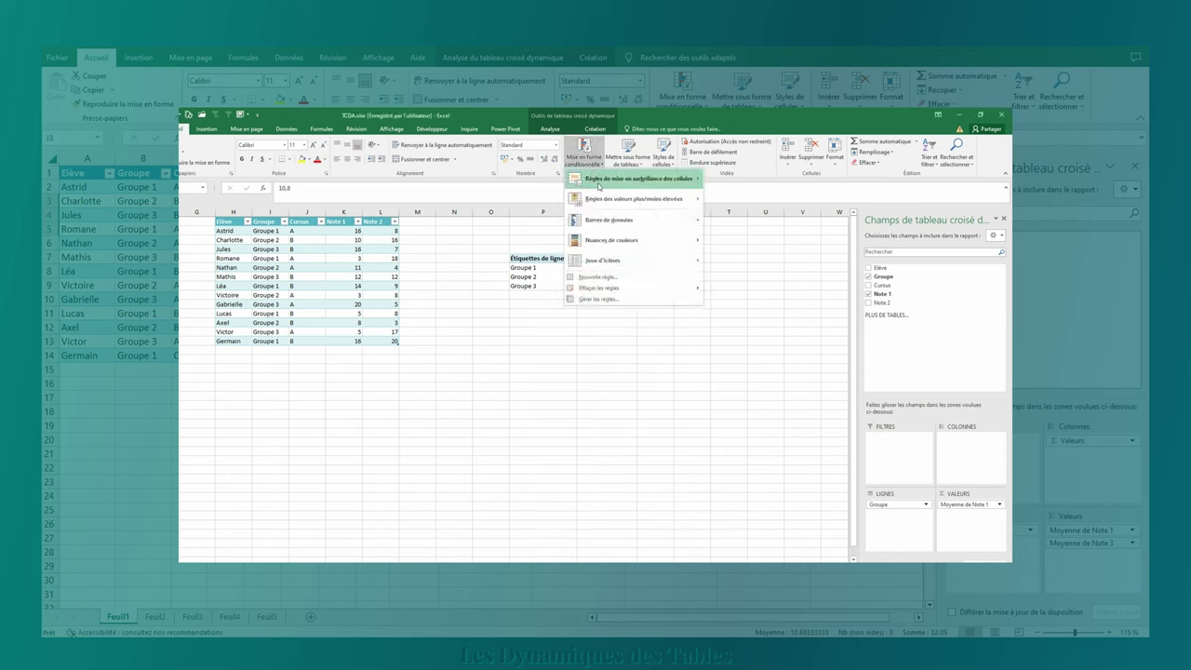
{"action": "left_click", "coordinate": [598, 299]}
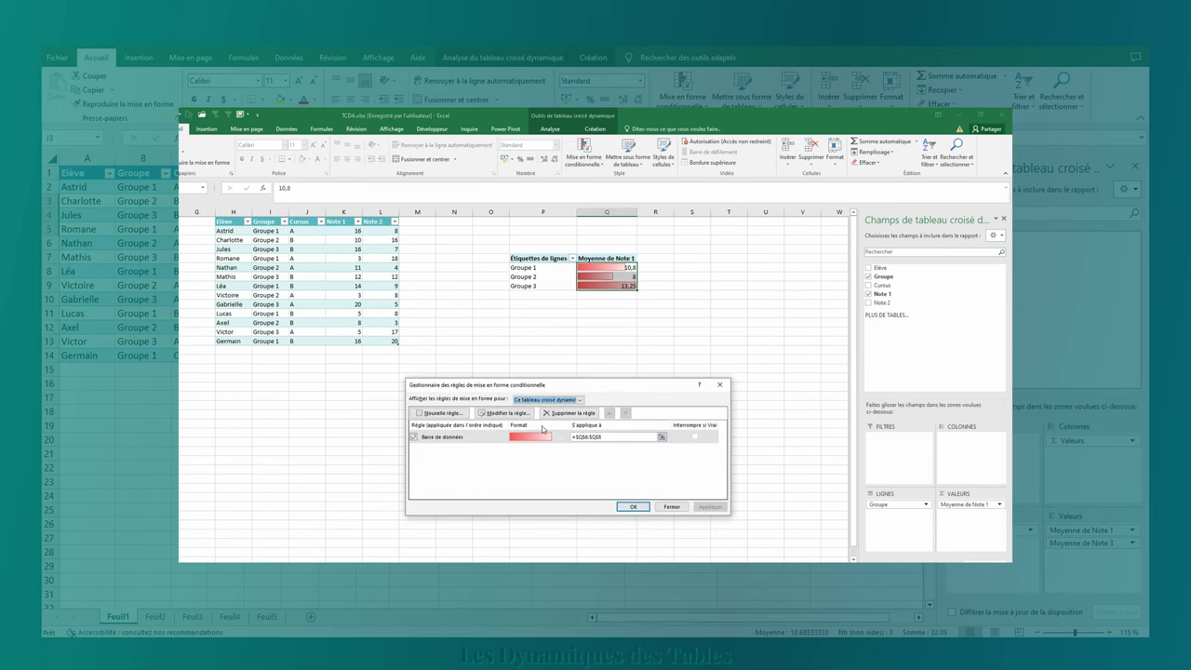
{"action": "left_click", "coordinate": [495, 437]}
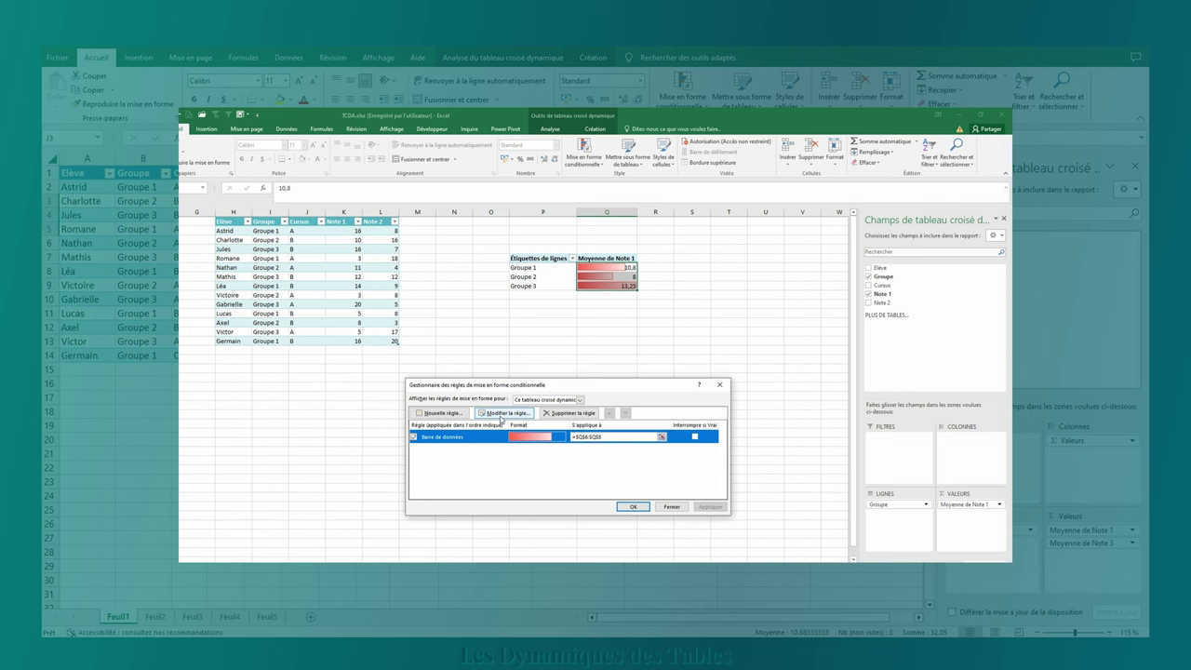
{"action": "left_click", "coordinate": [501, 415]}
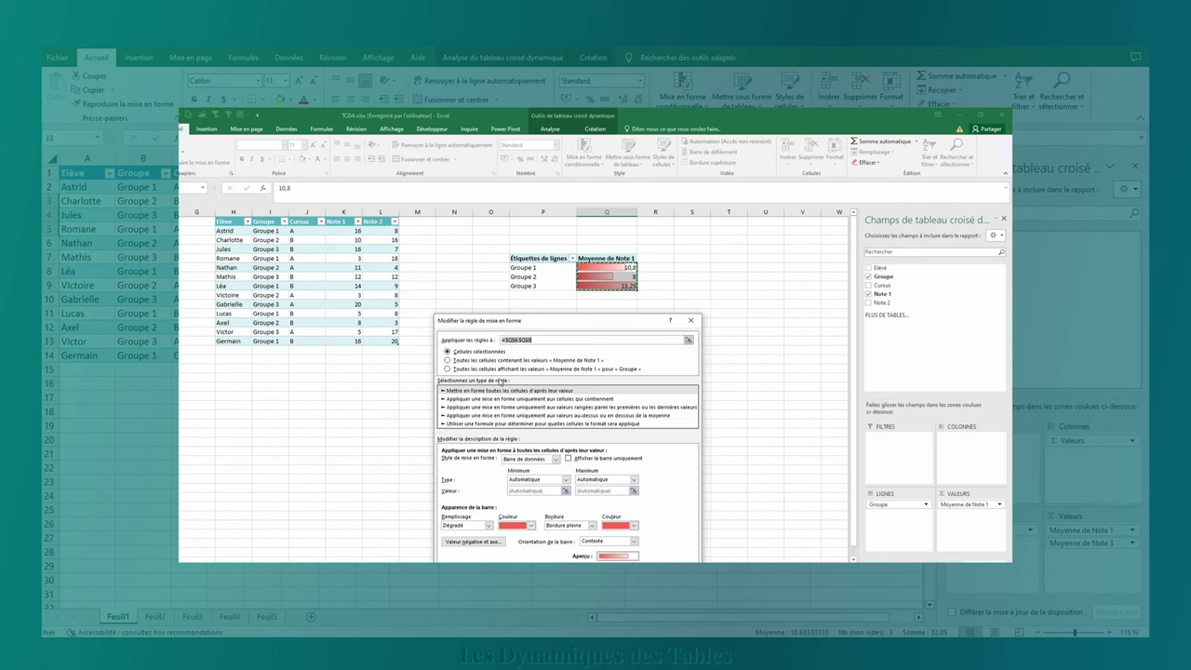
{"action": "left_click", "coordinate": [503, 361]}
{"action": "left_click_drag", "start_coordinate": [630, 320], "coordinate": [627, 299]}
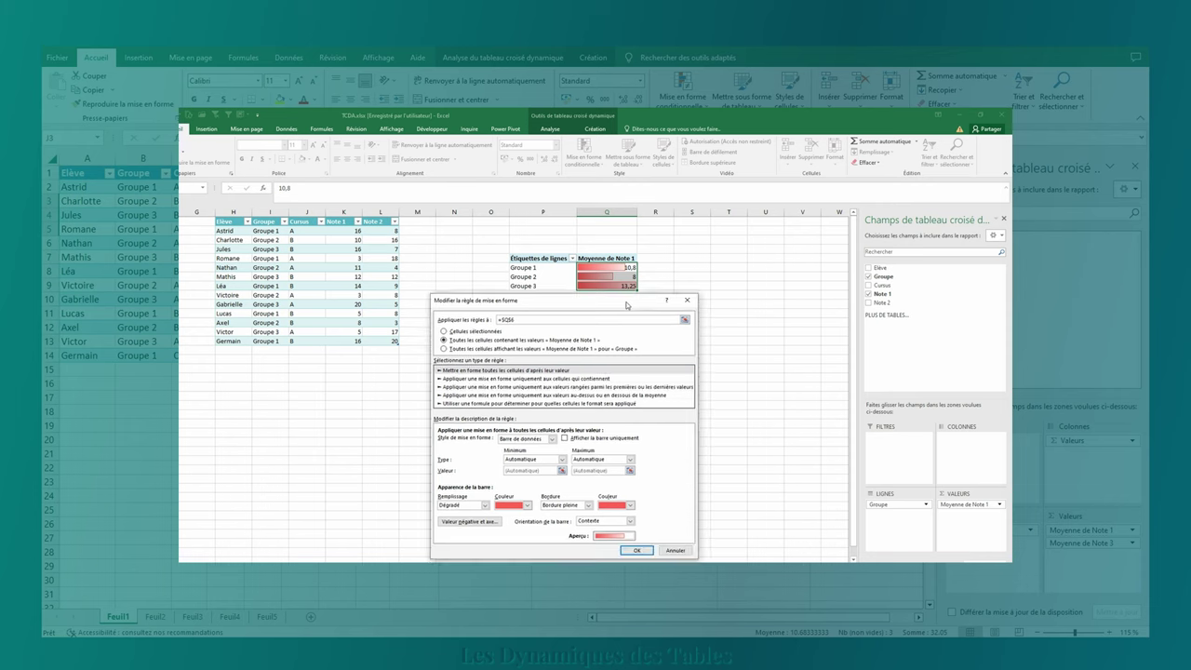
{"action": "left_click", "coordinate": [637, 551]}
{"action": "left_click", "coordinate": [632, 507]}
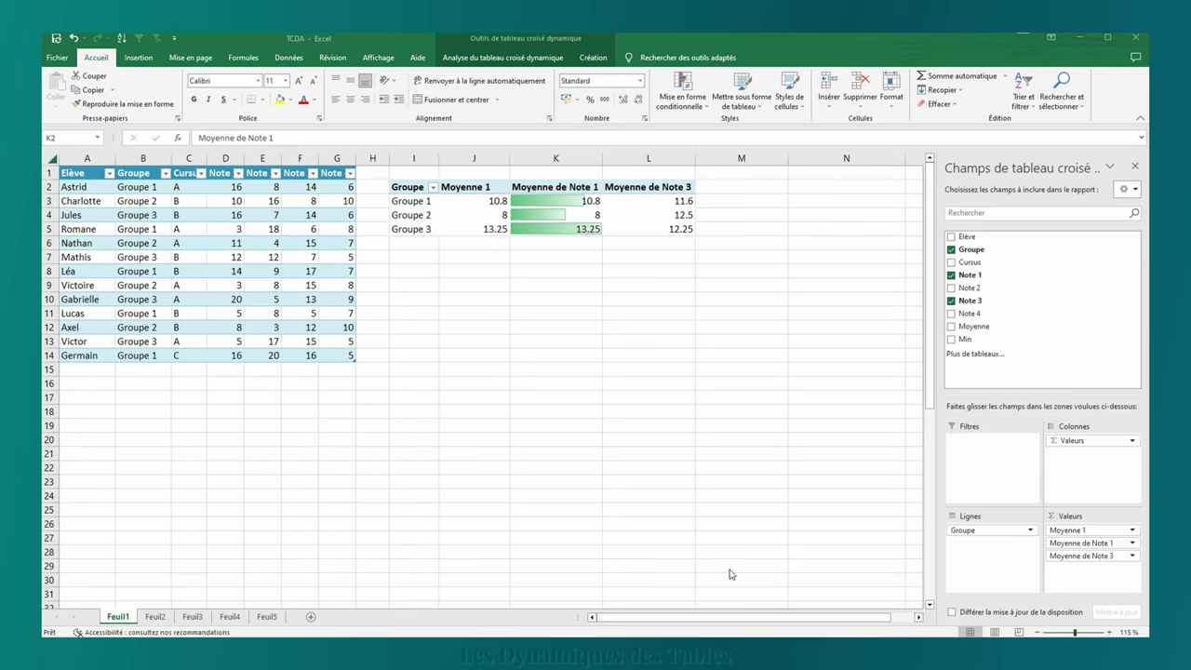
- Tick Show Bar Only on the data bar rule so the numbers are hidden
{"action": "left_click", "coordinate": [556, 327]}
{"action": "left_click", "coordinate": [682, 96]}
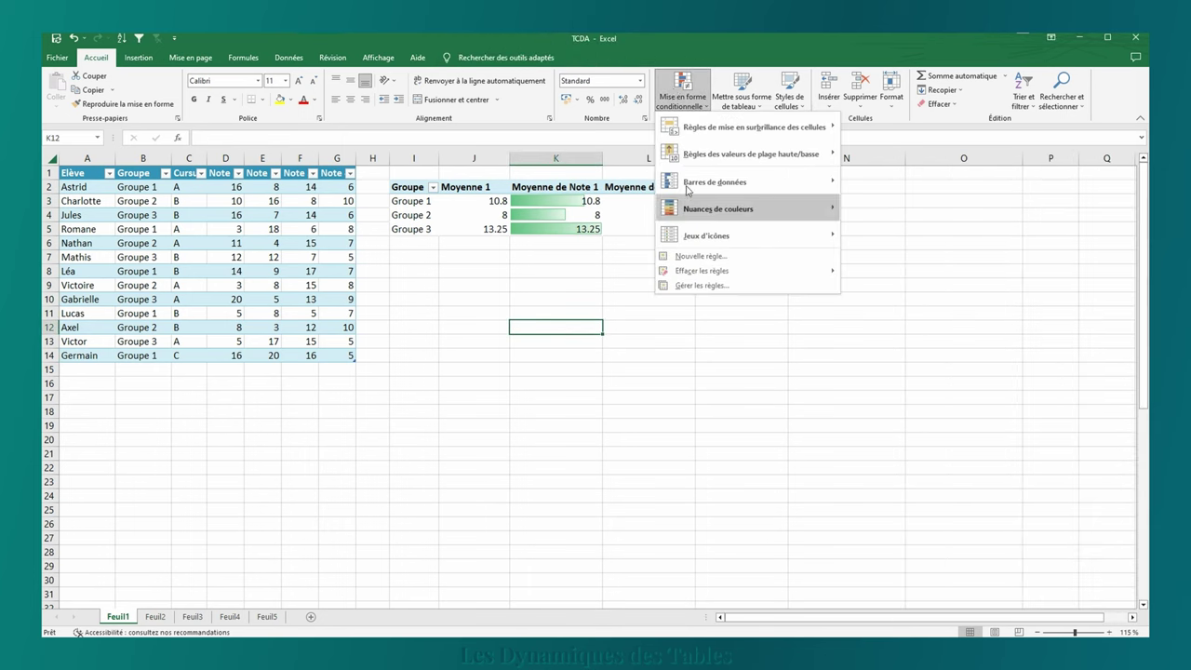
{"action": "left_click", "coordinate": [738, 285]}
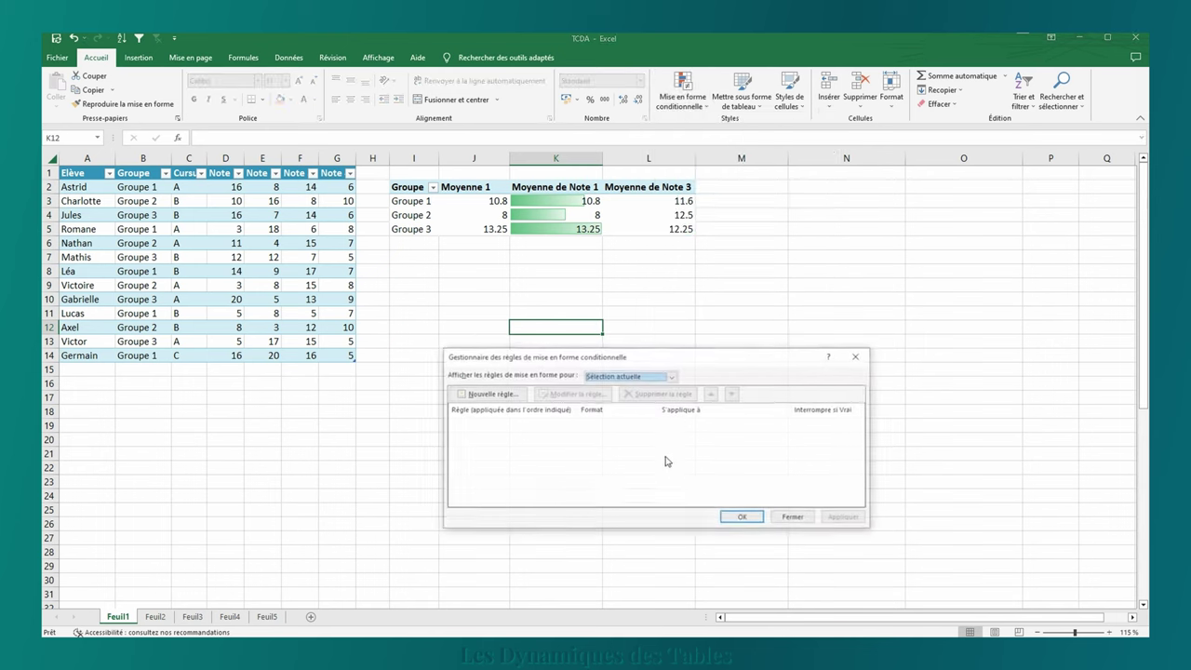
{"action": "left_click", "coordinate": [672, 376]}
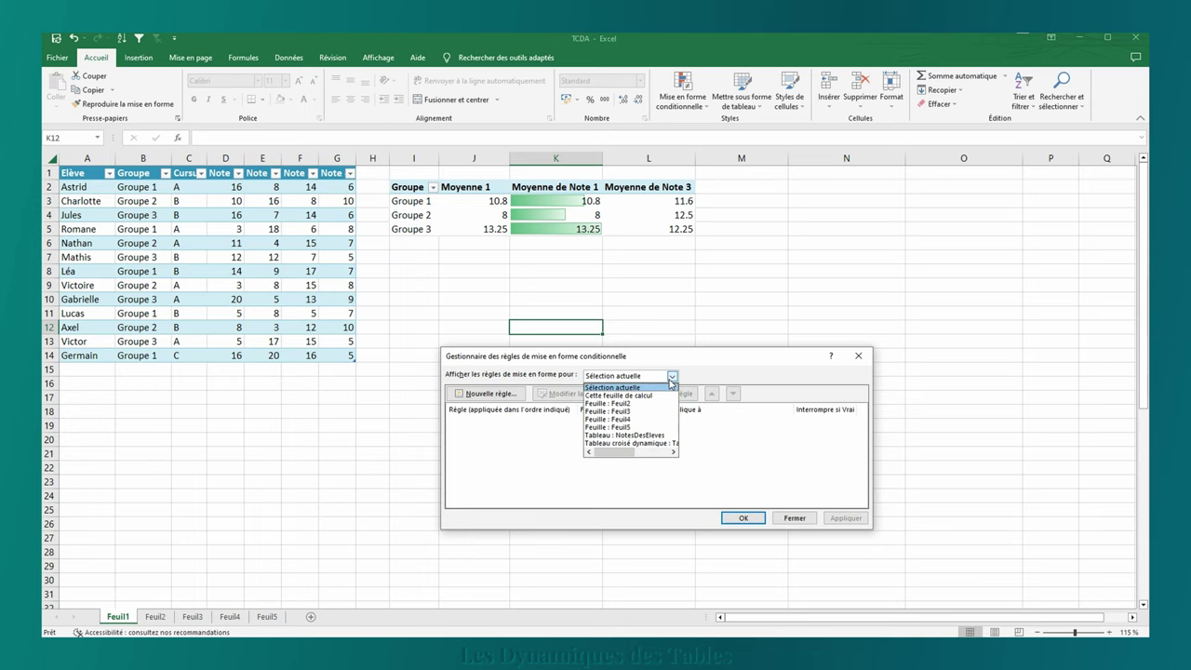
{"action": "left_click", "coordinate": [659, 443]}
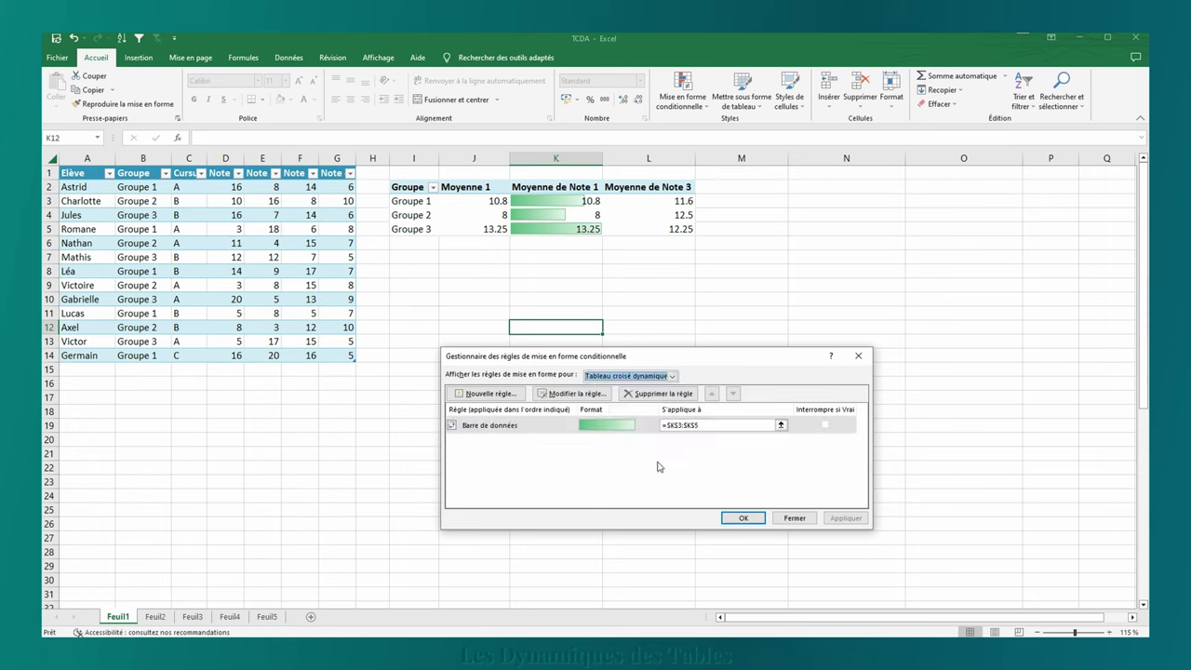
{"action": "left_click", "coordinate": [672, 376]}
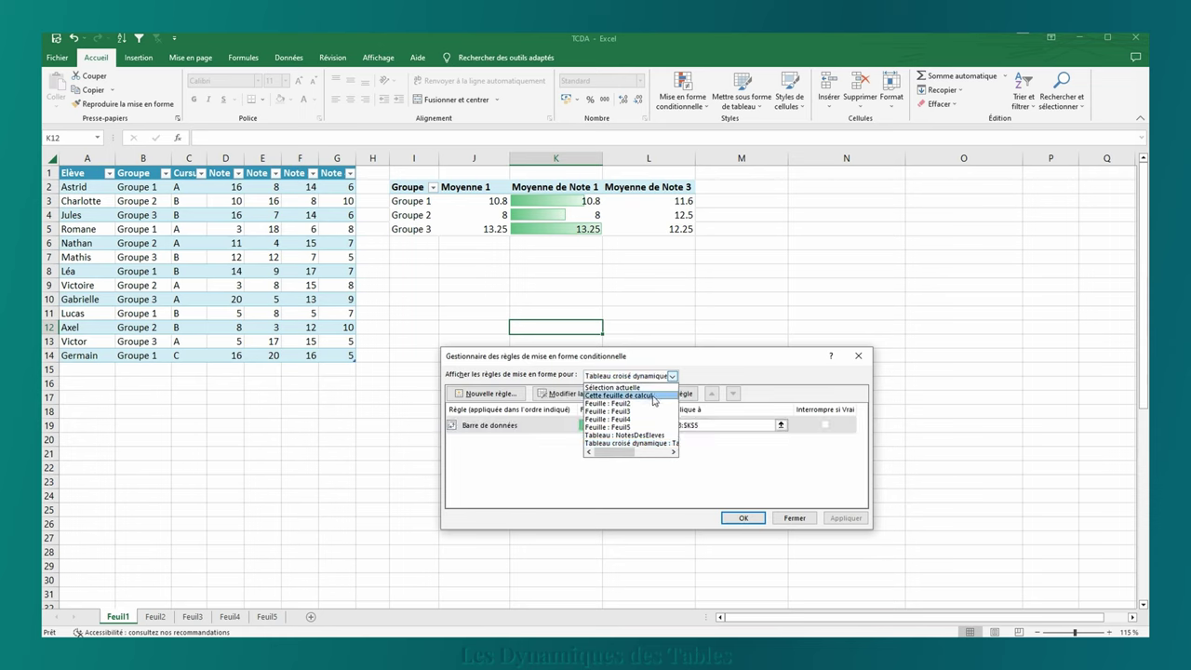
{"action": "left_click", "coordinate": [654, 396]}
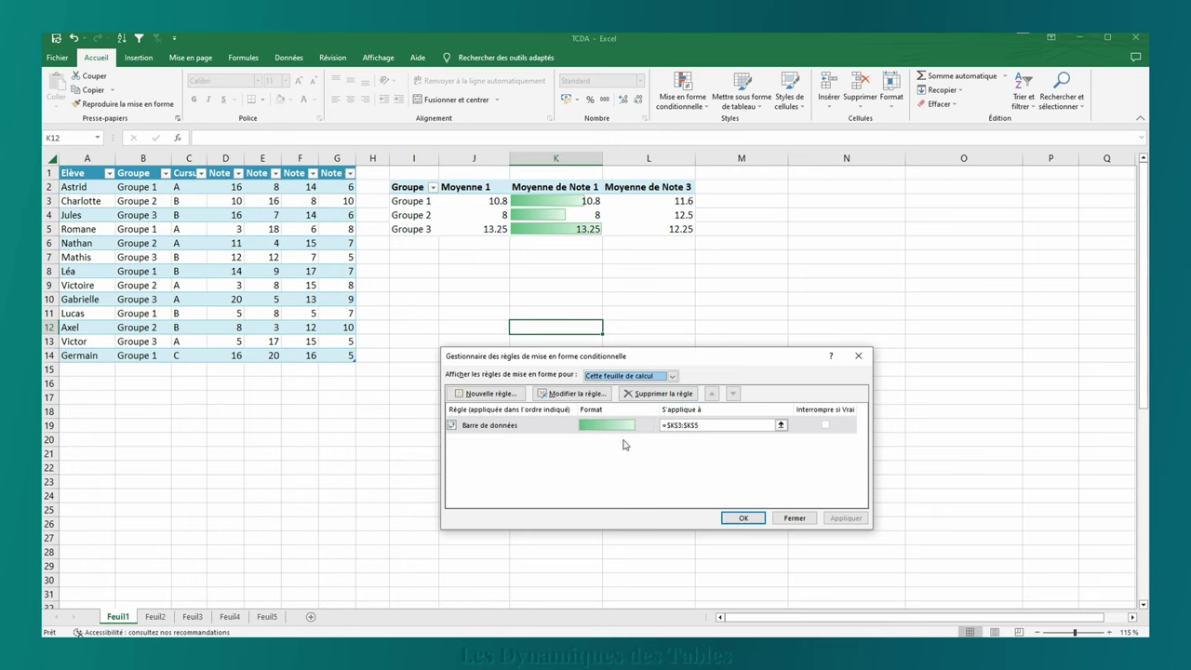
{"action": "left_click", "coordinate": [561, 424]}
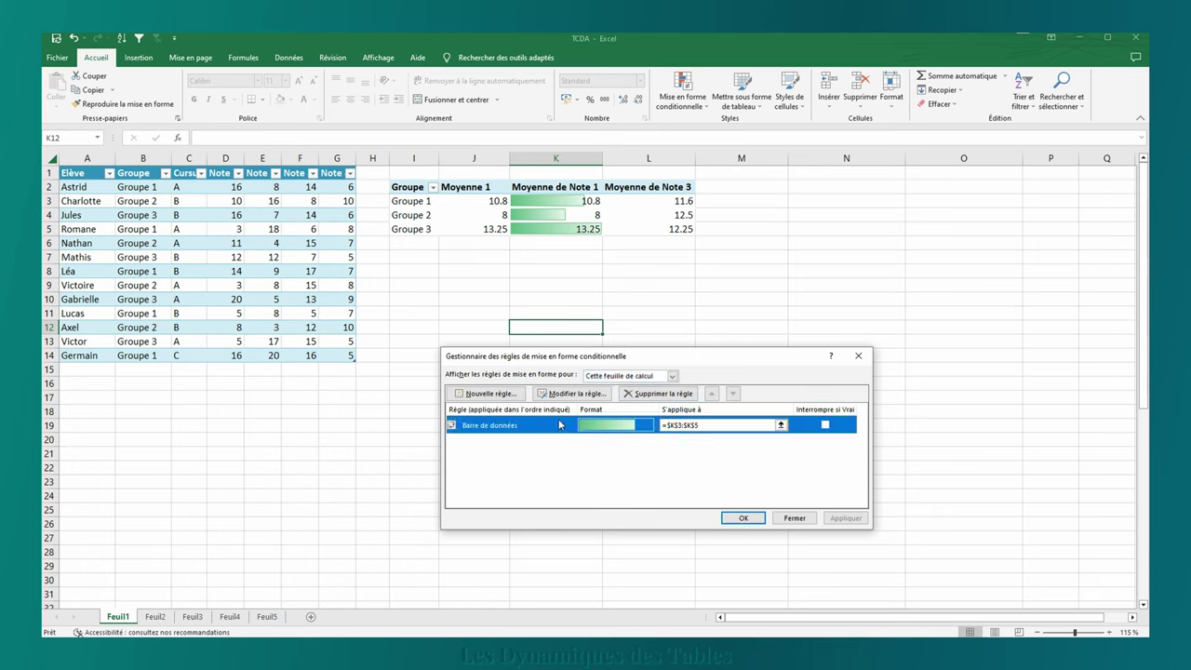
{"action": "left_click", "coordinate": [571, 393]}
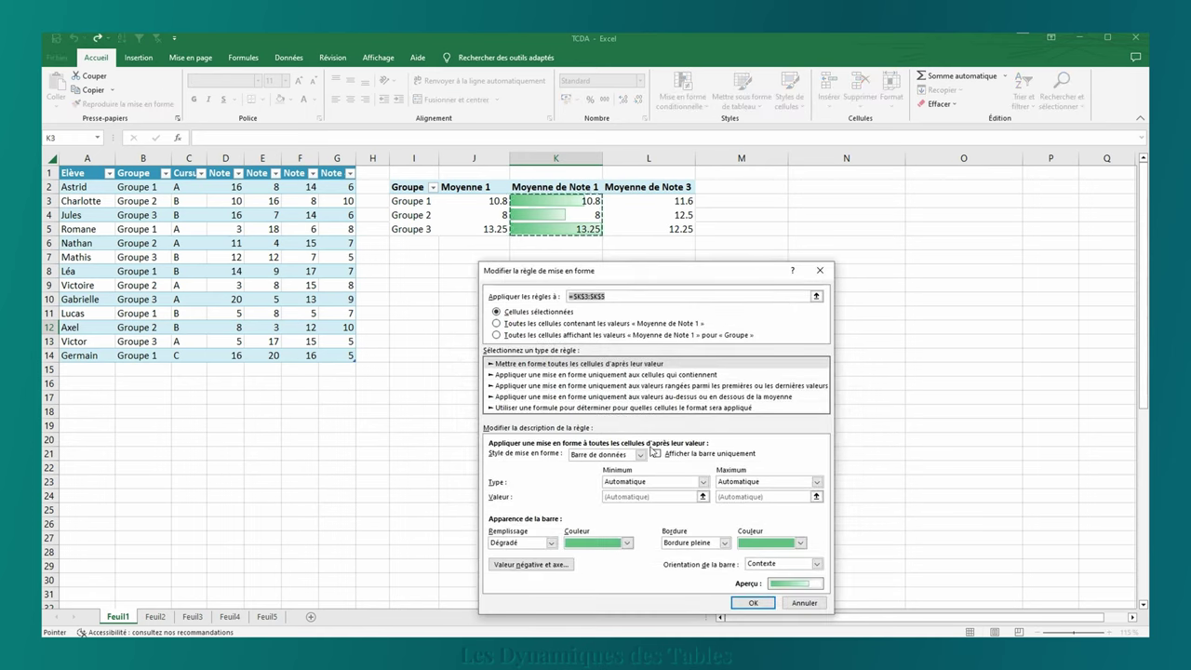
{"action": "left_click", "coordinate": [657, 454]}
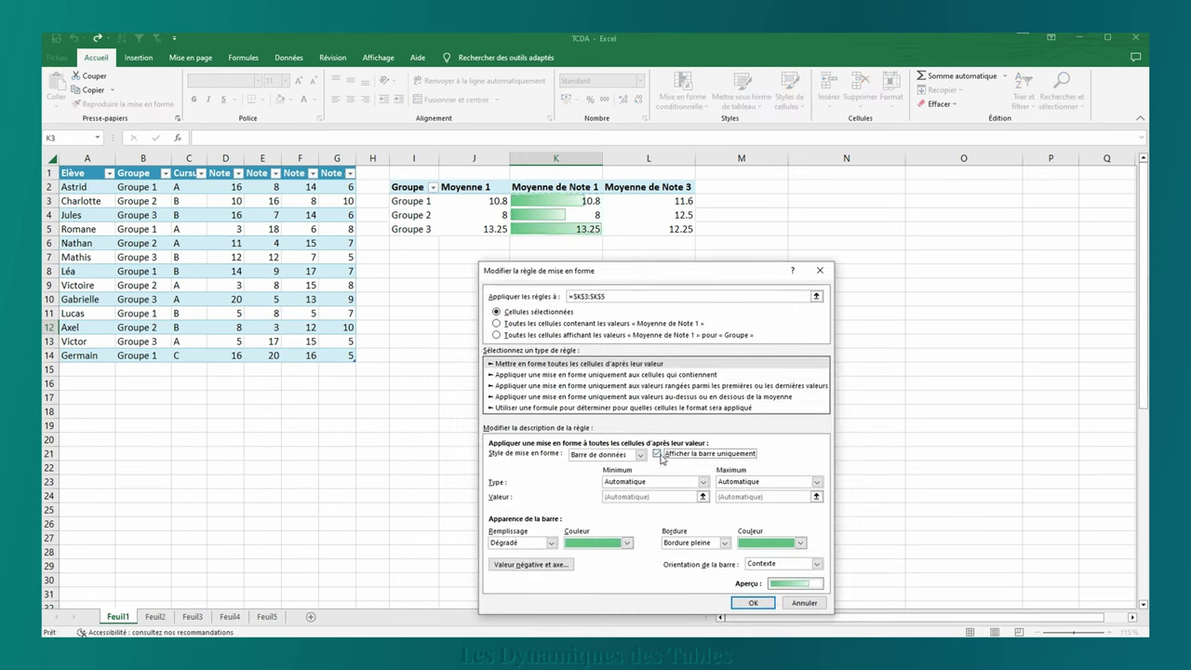
{"action": "left_click", "coordinate": [749, 603]}
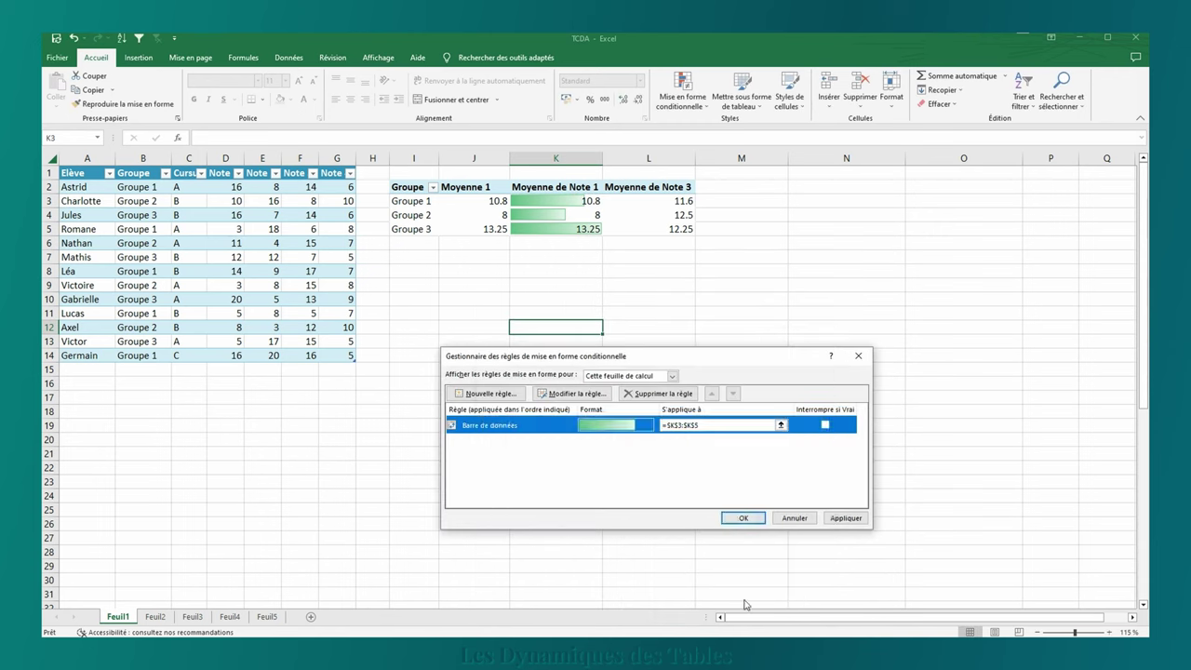
{"action": "left_click", "coordinate": [734, 519]}
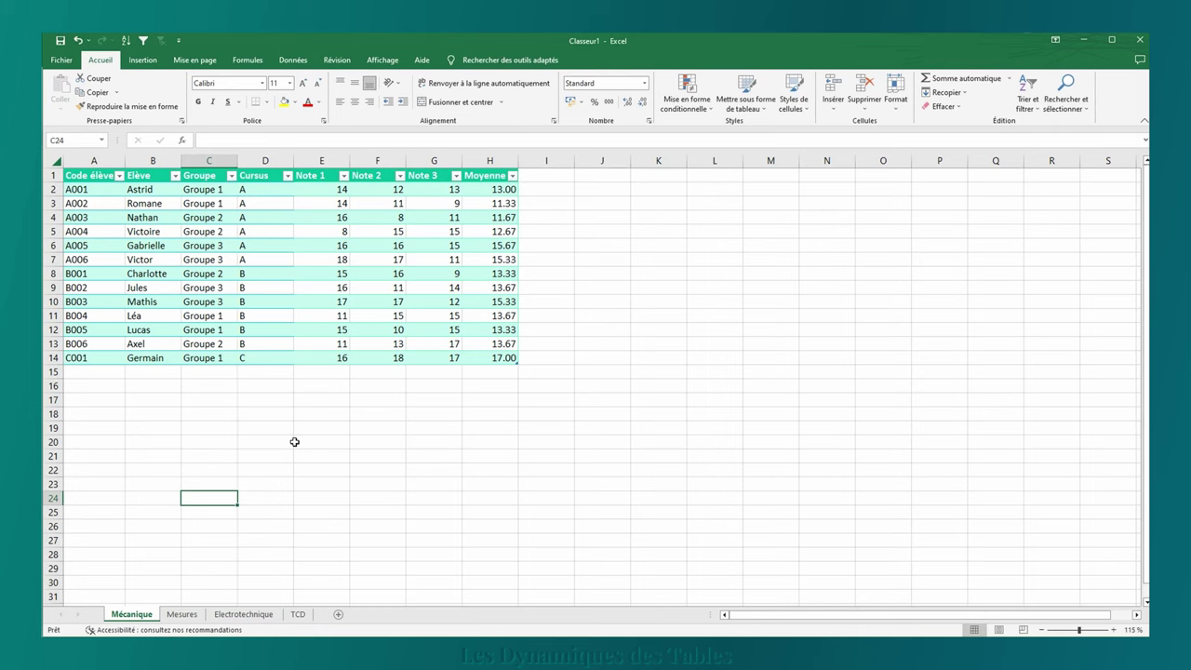
- Look through the Mesures and Electrotechnique sheets, ending on the empty TCD sheet
{"action": "left_click", "coordinate": [181, 615]}
{"action": "left_click", "coordinate": [233, 618]}
{"action": "left_click", "coordinate": [298, 615]}
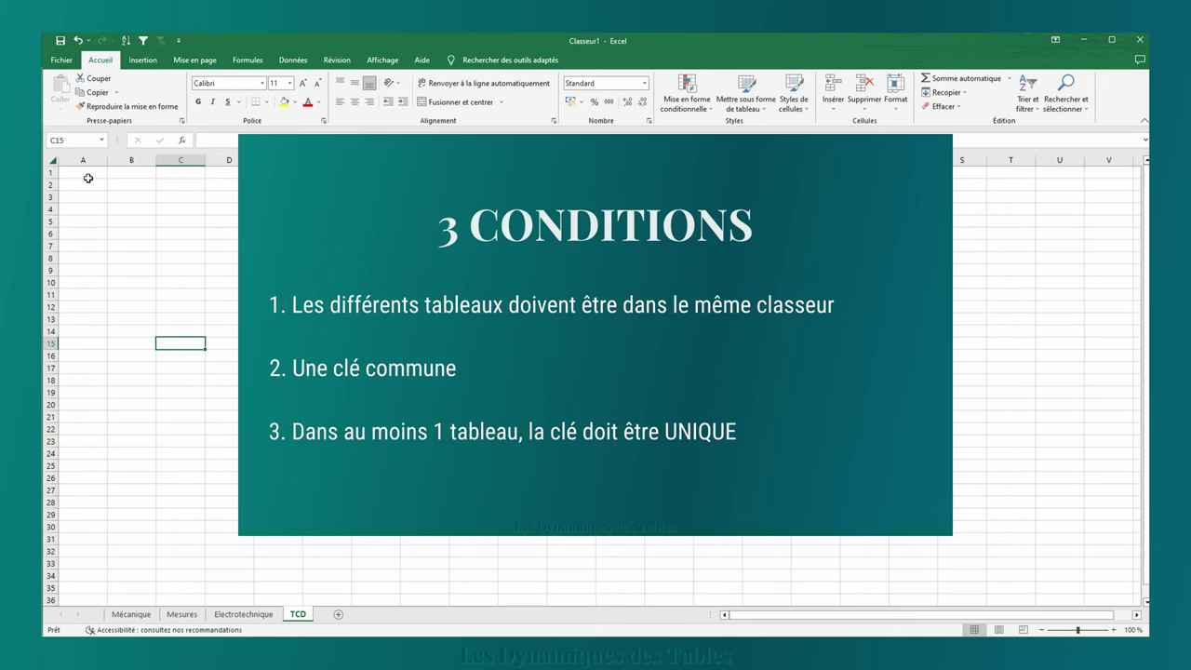
- Create a pivot table at TCD!$A$1 from the Mécanique table, adding it to the Data Model
{"action": "left_click", "coordinate": [84, 172]}
{"action": "left_click", "coordinate": [143, 59]}
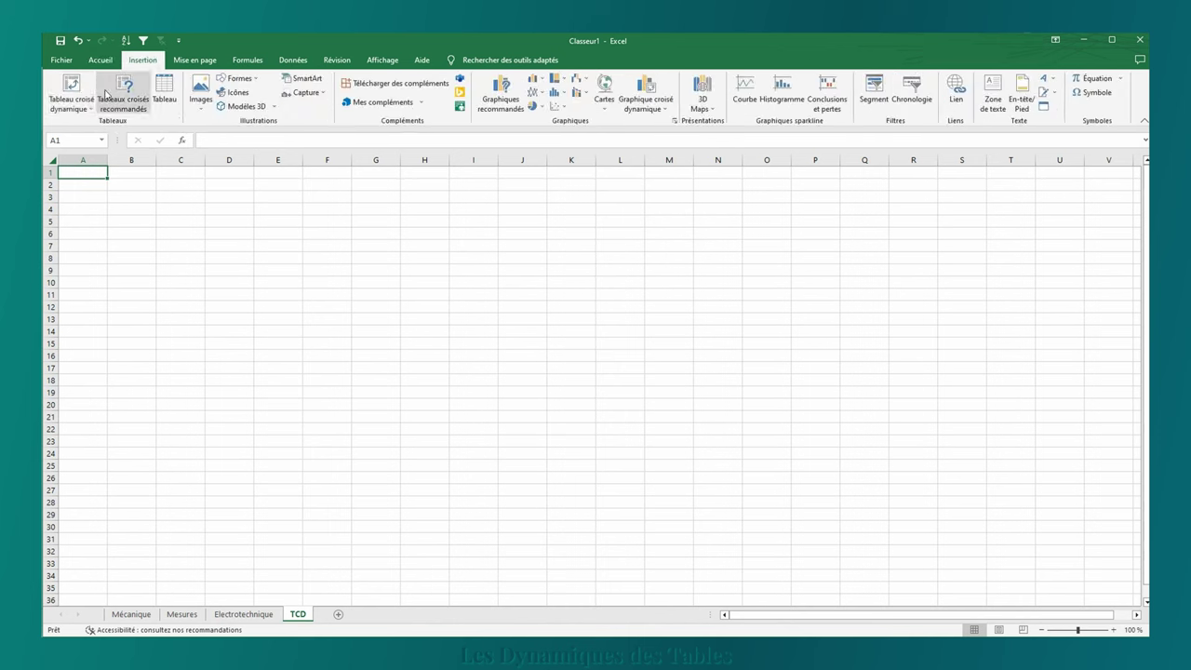
{"action": "left_click", "coordinate": [70, 93]}
{"action": "left_click", "coordinate": [103, 118]}
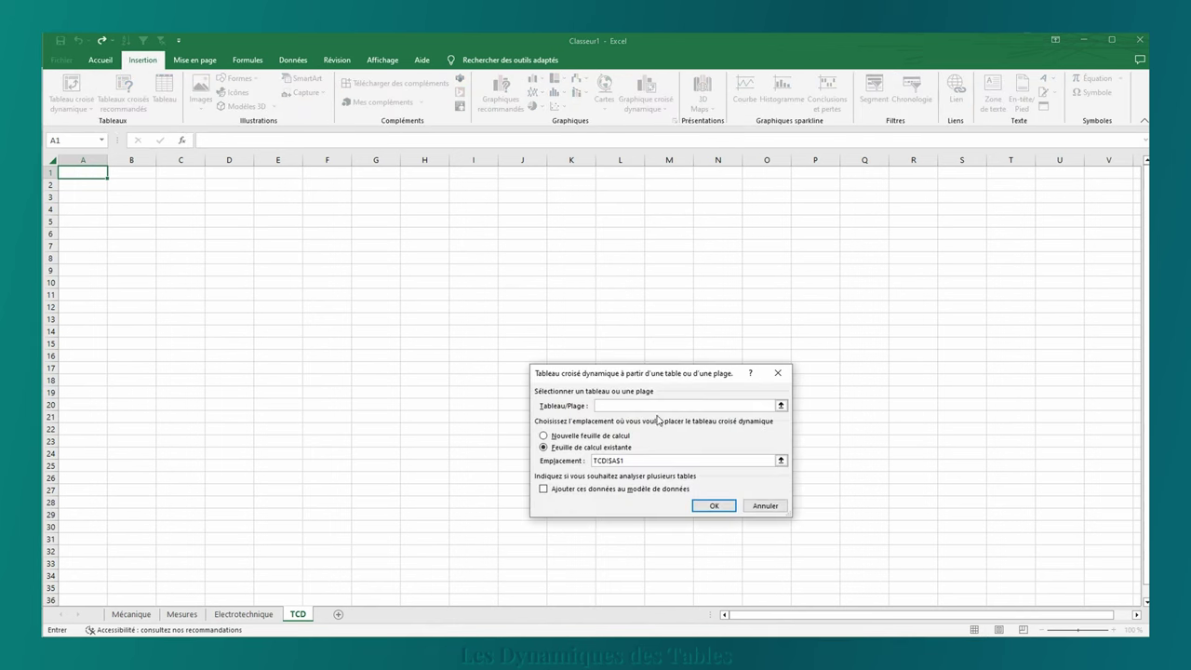
{"action": "left_click", "coordinate": [781, 405]}
{"action": "left_click", "coordinate": [131, 615]}
{"action": "left_click", "coordinate": [80, 173]}
{"action": "left_click_drag", "start_coordinate": [80, 174], "coordinate": [412, 361]}
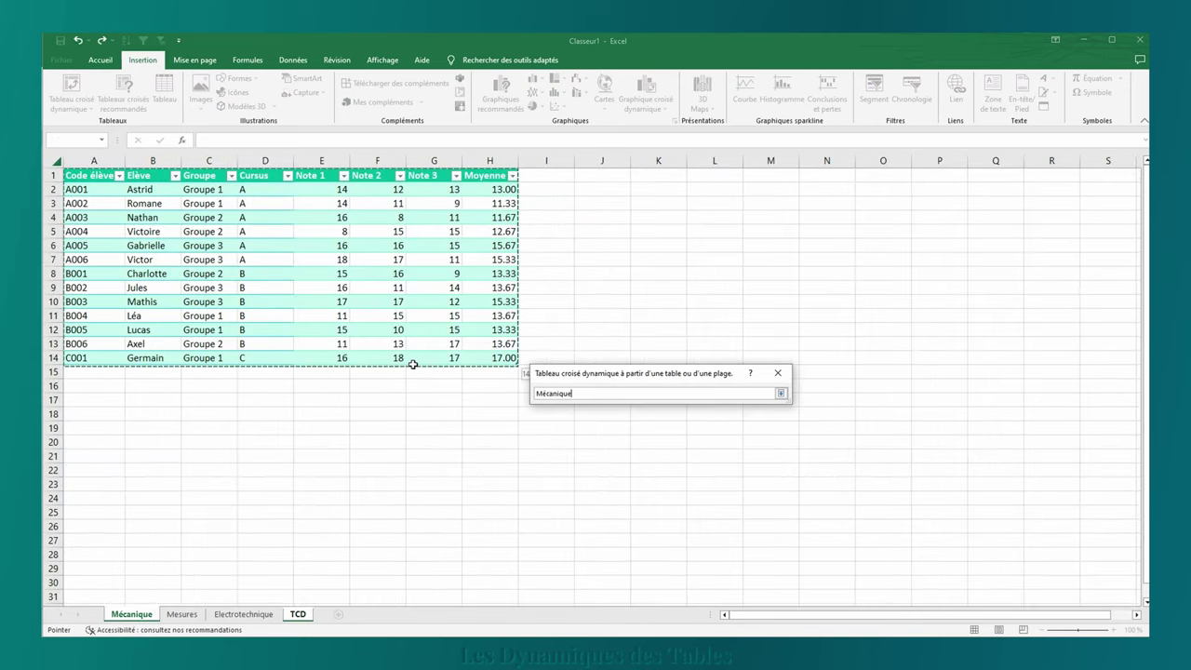
{"action": "left_click", "coordinate": [781, 393]}
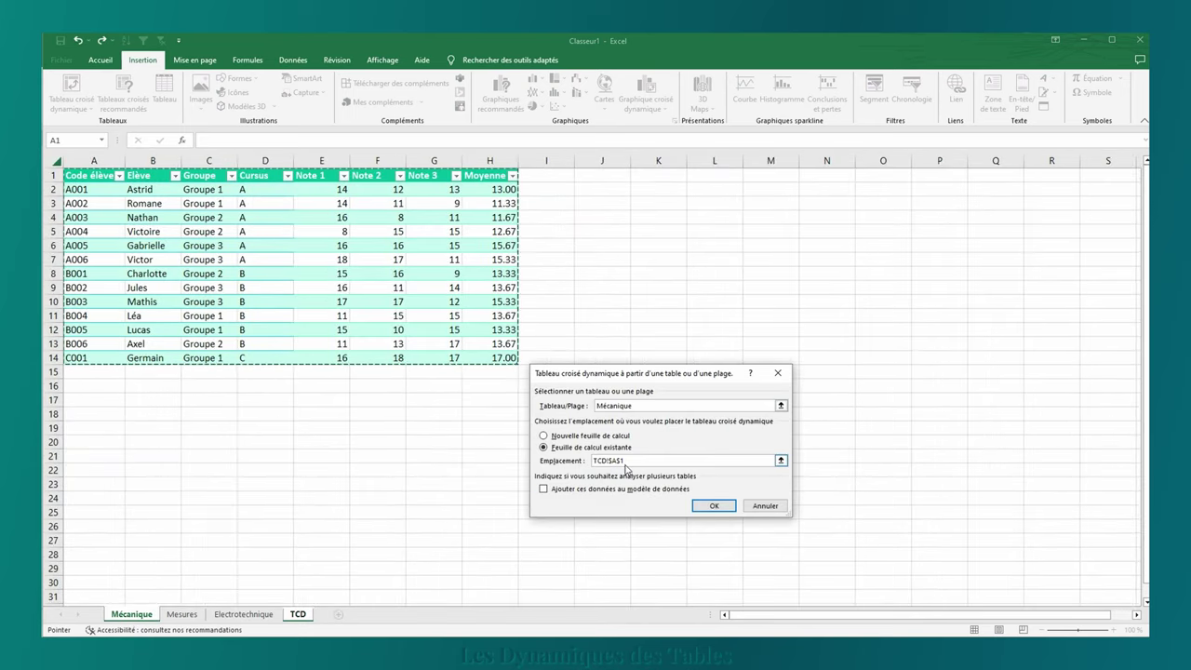
{"action": "left_click", "coordinate": [543, 488]}
{"action": "left_click", "coordinate": [714, 505]}
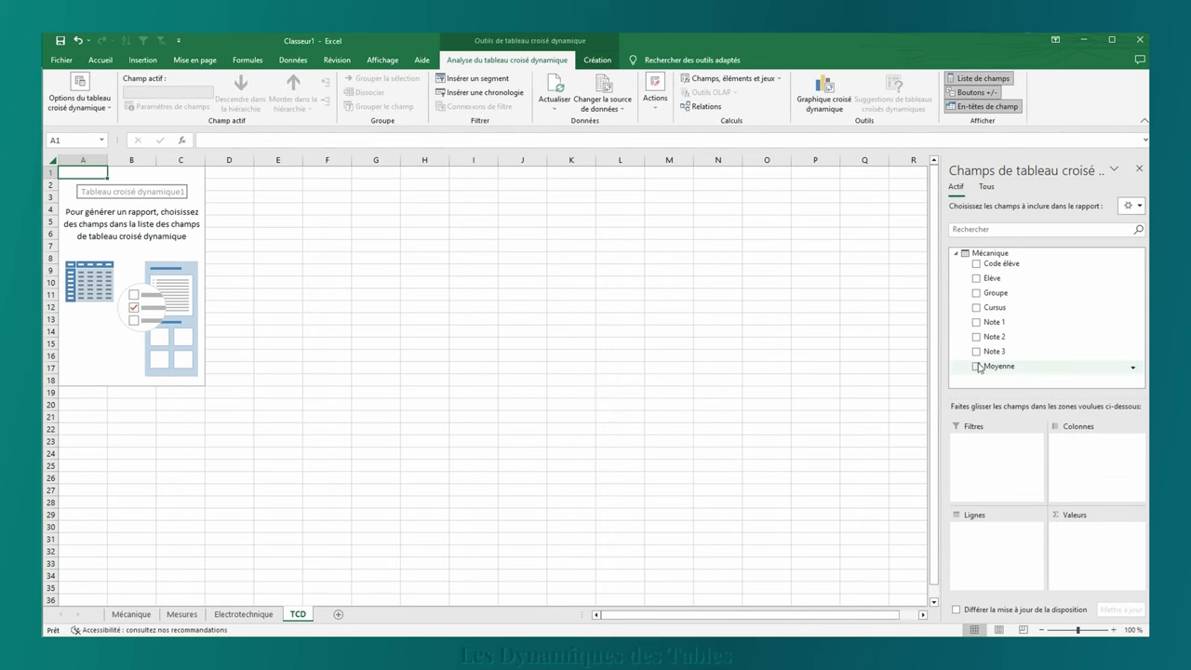
- List students as rows with Moyenne summarized as an average, totalling 13.82
{"action": "left_click_drag", "start_coordinate": [993, 278], "coordinate": [998, 527]}
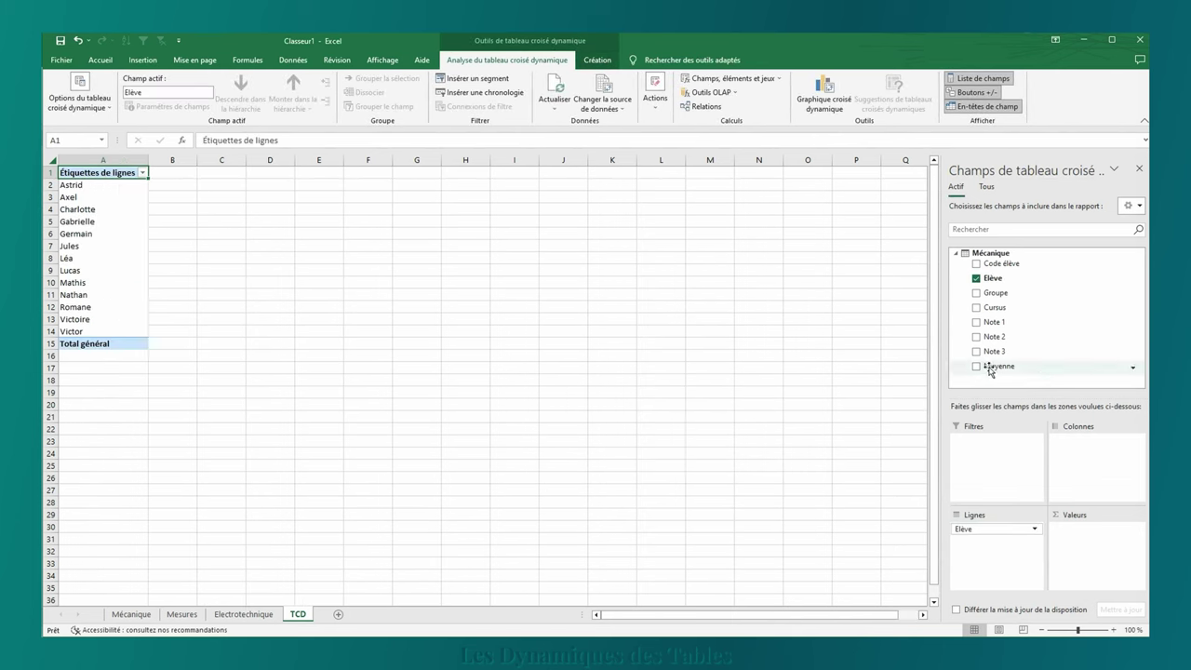
{"action": "left_click_drag", "start_coordinate": [999, 366], "coordinate": [1084, 533]}
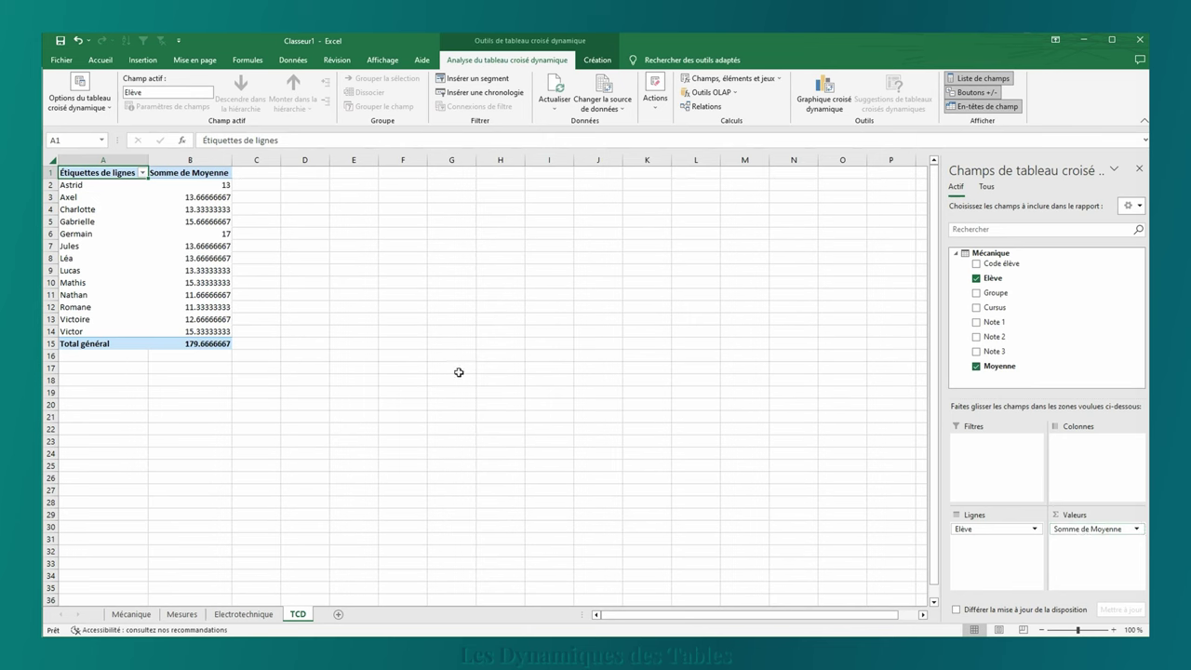
{"action": "right_click", "coordinate": [212, 270]}
{"action": "left_click", "coordinate": [358, 439]}
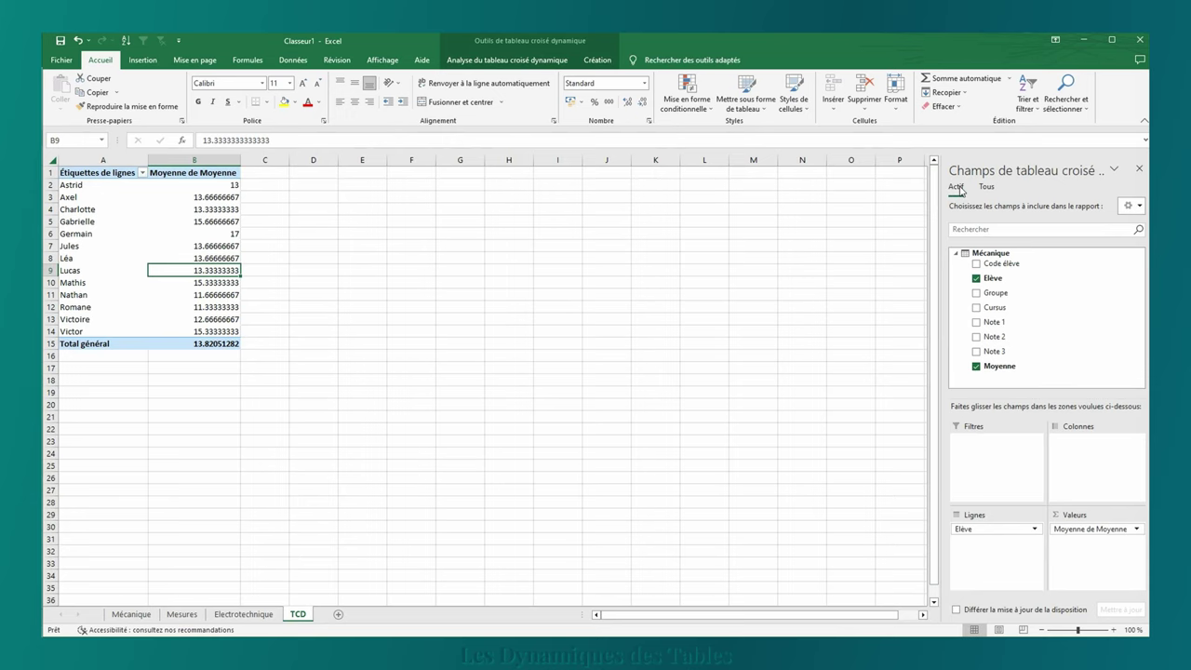
- Add the Mesures table's Moyenne to Values, giving Somme de Moyenne 154.25
{"action": "left_click", "coordinate": [987, 187]}
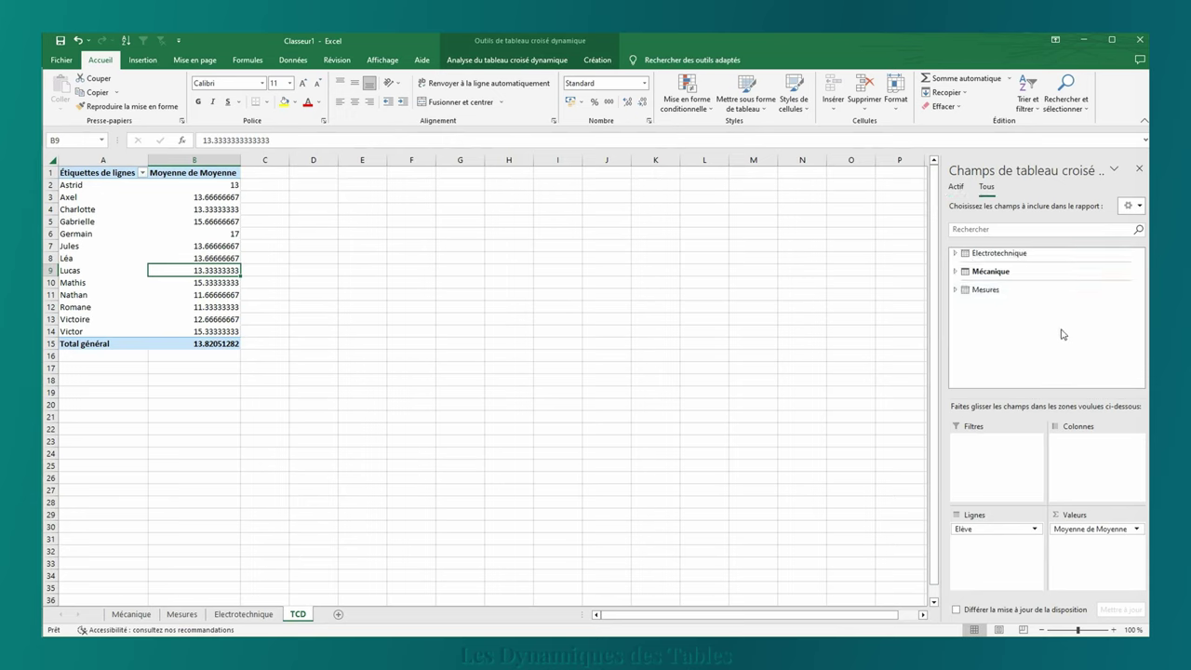
{"action": "left_click", "coordinate": [956, 290]}
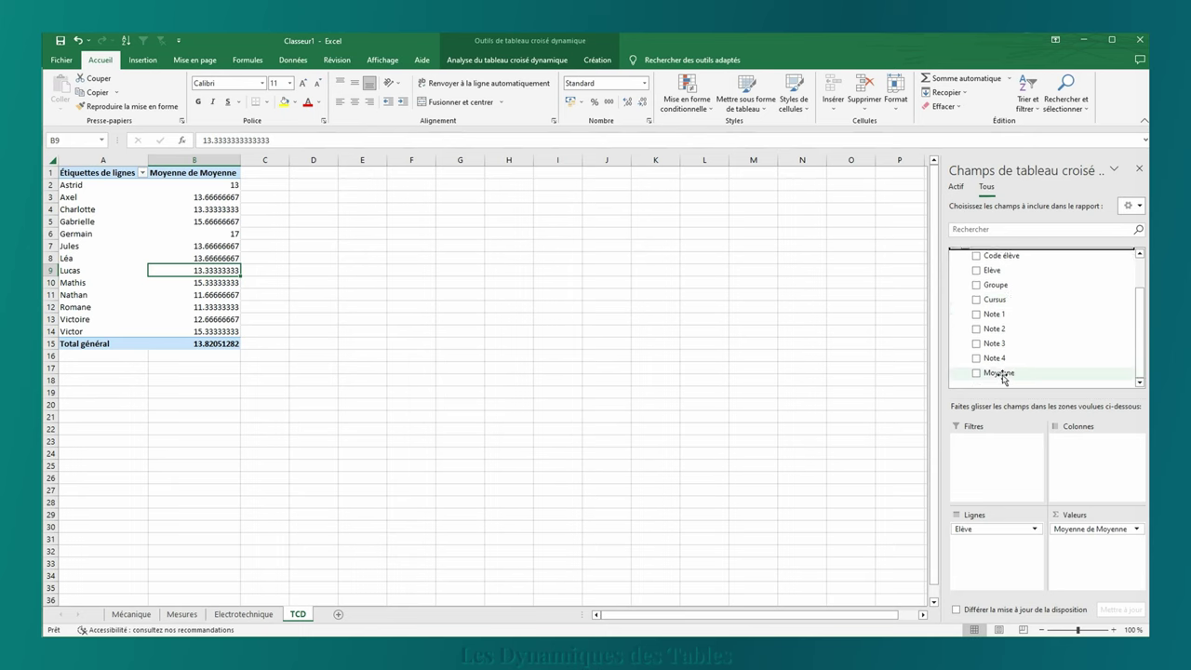
{"action": "left_click_drag", "start_coordinate": [1000, 377], "coordinate": [1072, 544]}
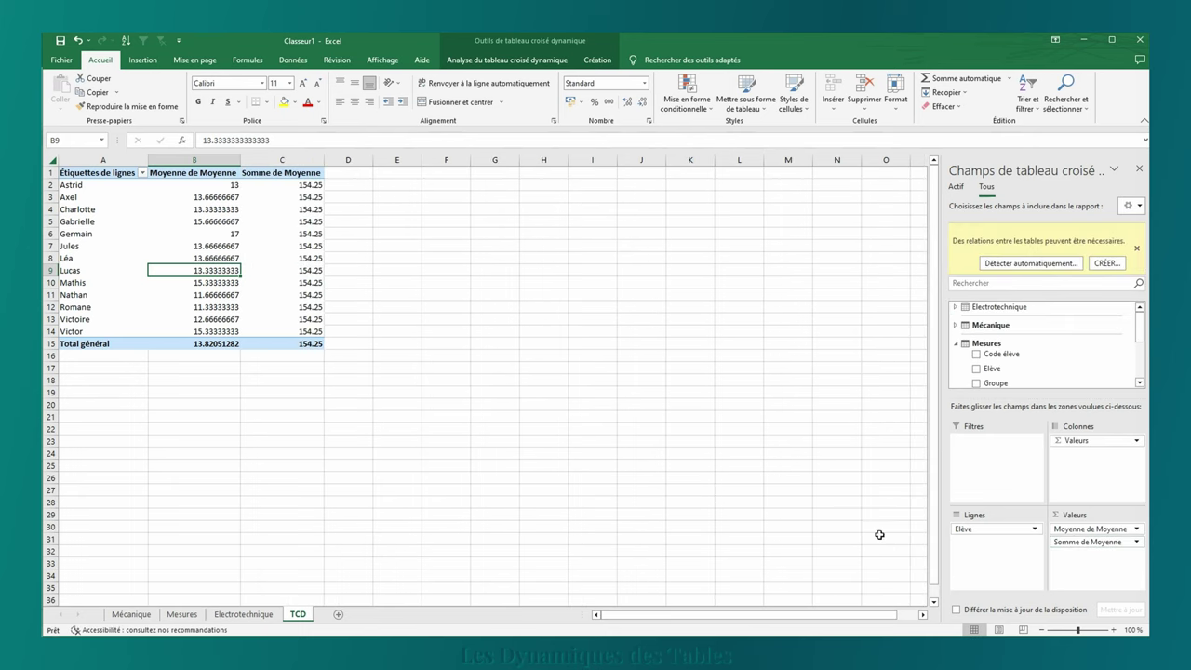
- Turn off the pivot table's grand totals for rows and columns, removing the Total général row
{"action": "left_click", "coordinate": [508, 60]}
{"action": "left_click", "coordinate": [593, 61]}
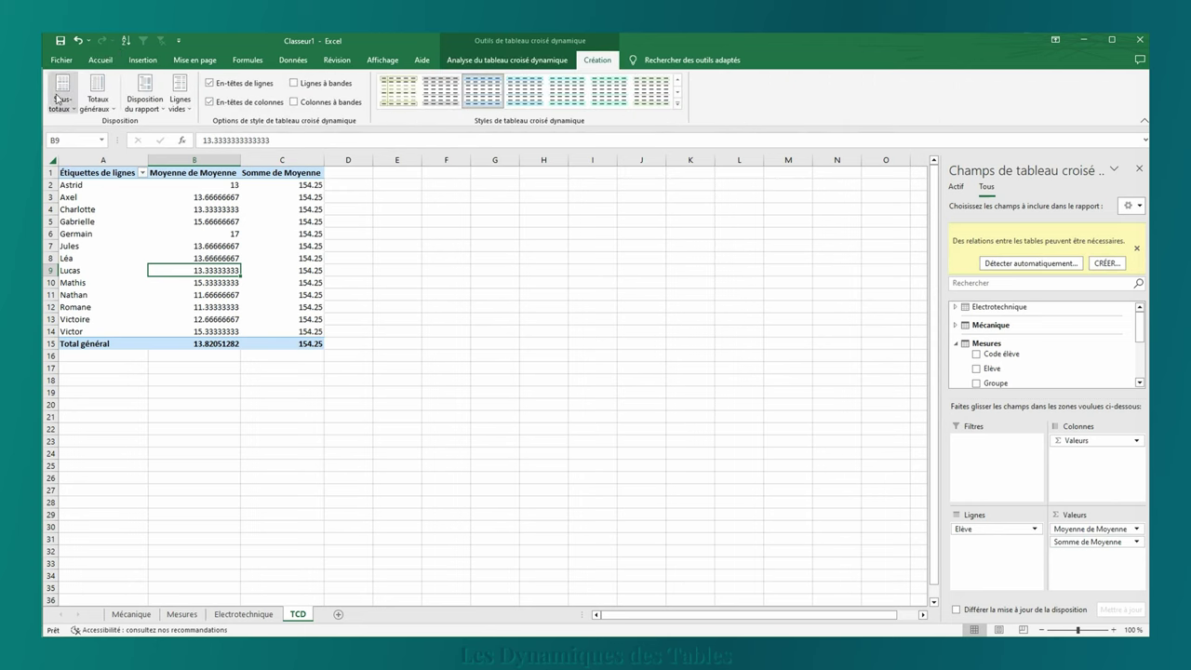
{"action": "left_click", "coordinate": [95, 98]}
{"action": "left_click", "coordinate": [121, 128]}
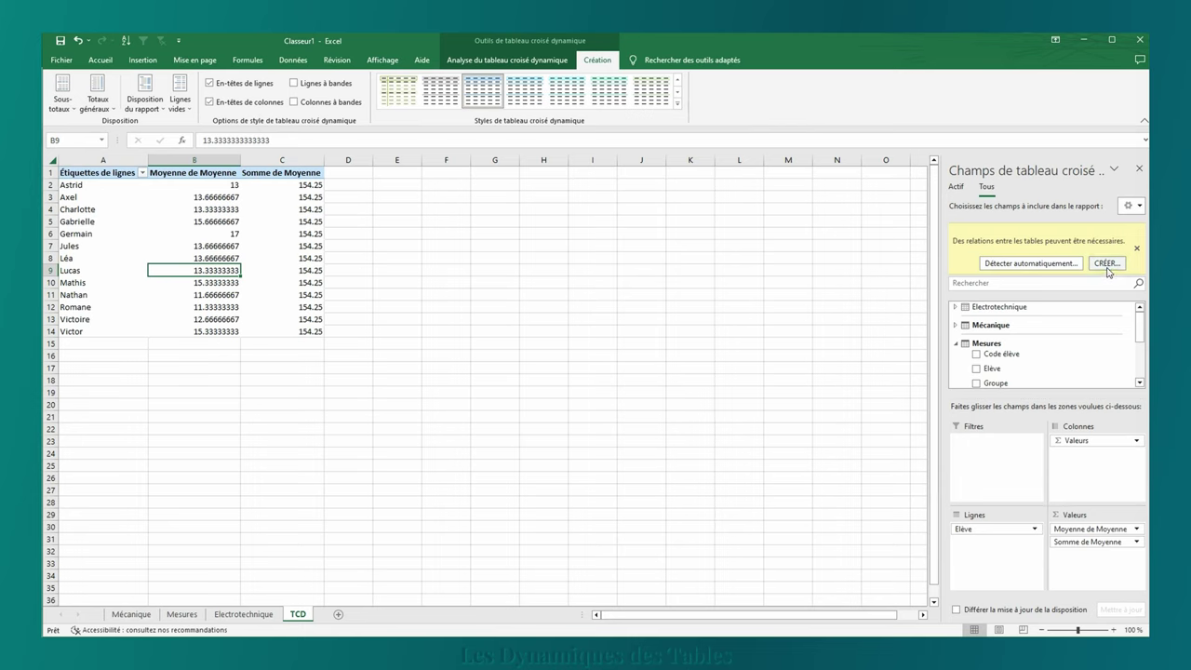
{"action": "left_click", "coordinate": [480, 61]}
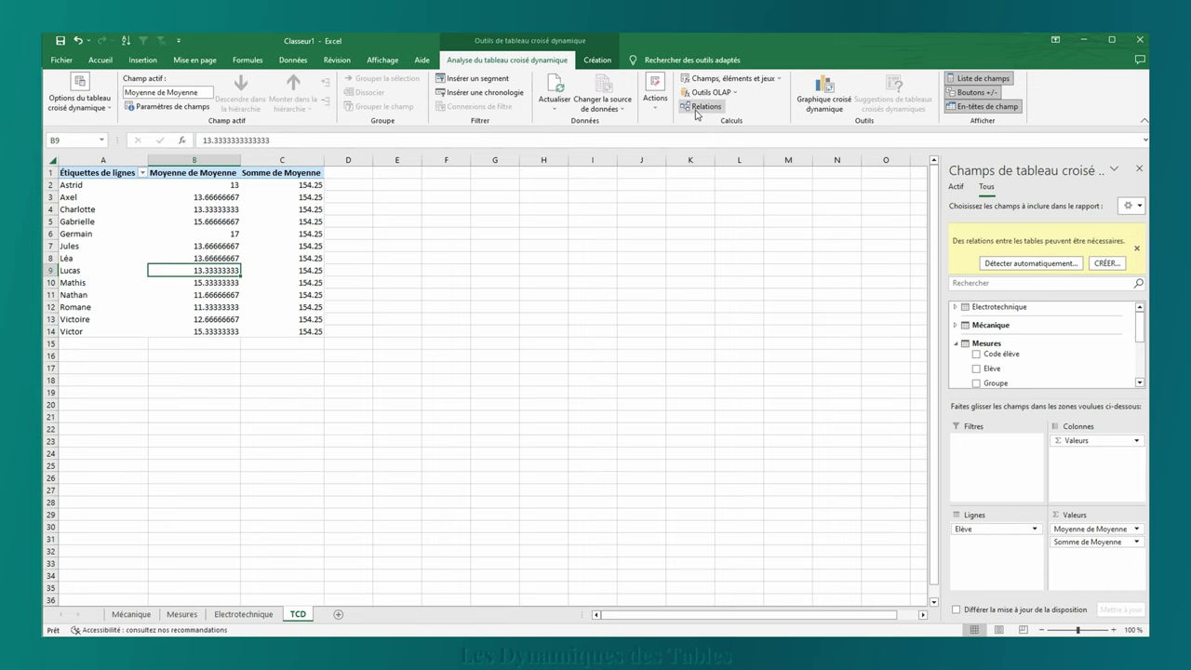
- Create a relationship linking Mesures to Mécanique on the Code élève column
{"action": "left_click", "coordinate": [697, 109]}
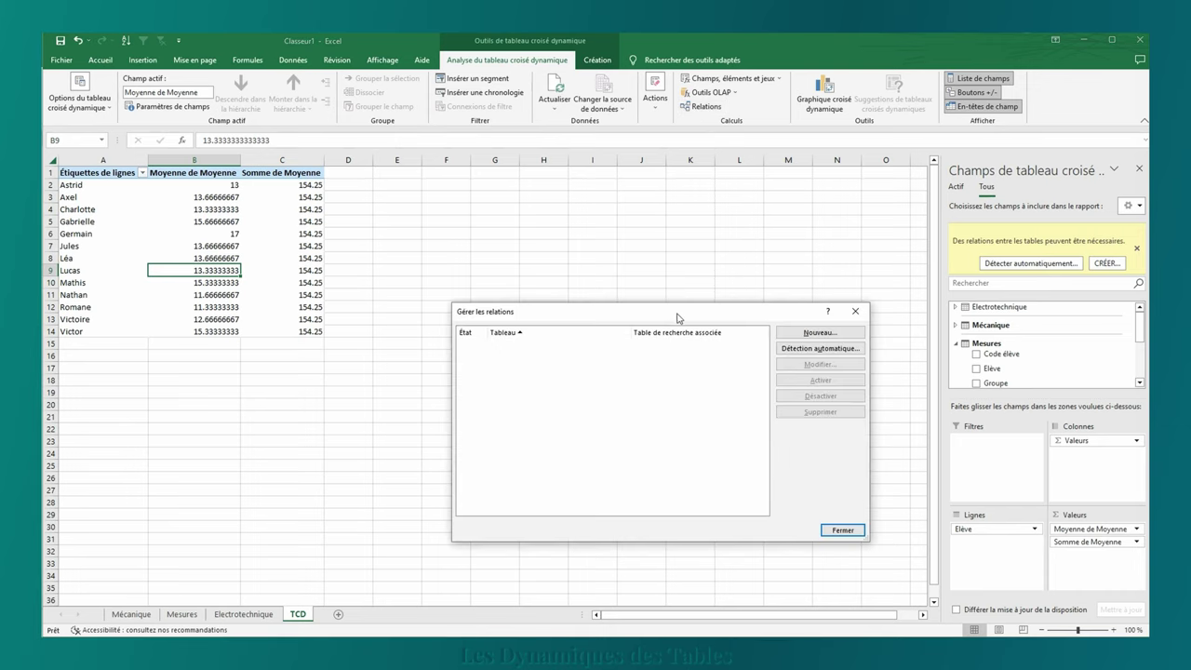
{"action": "left_click_drag", "start_coordinate": [680, 317], "coordinate": [639, 233]}
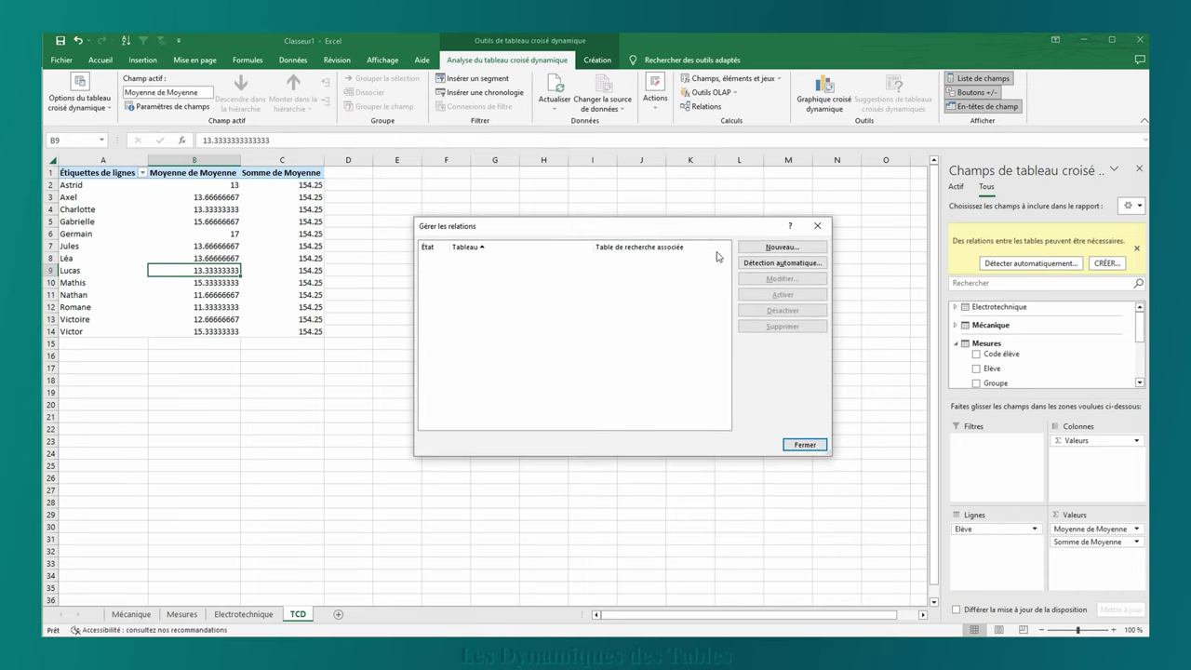
{"action": "left_click", "coordinate": [768, 249]}
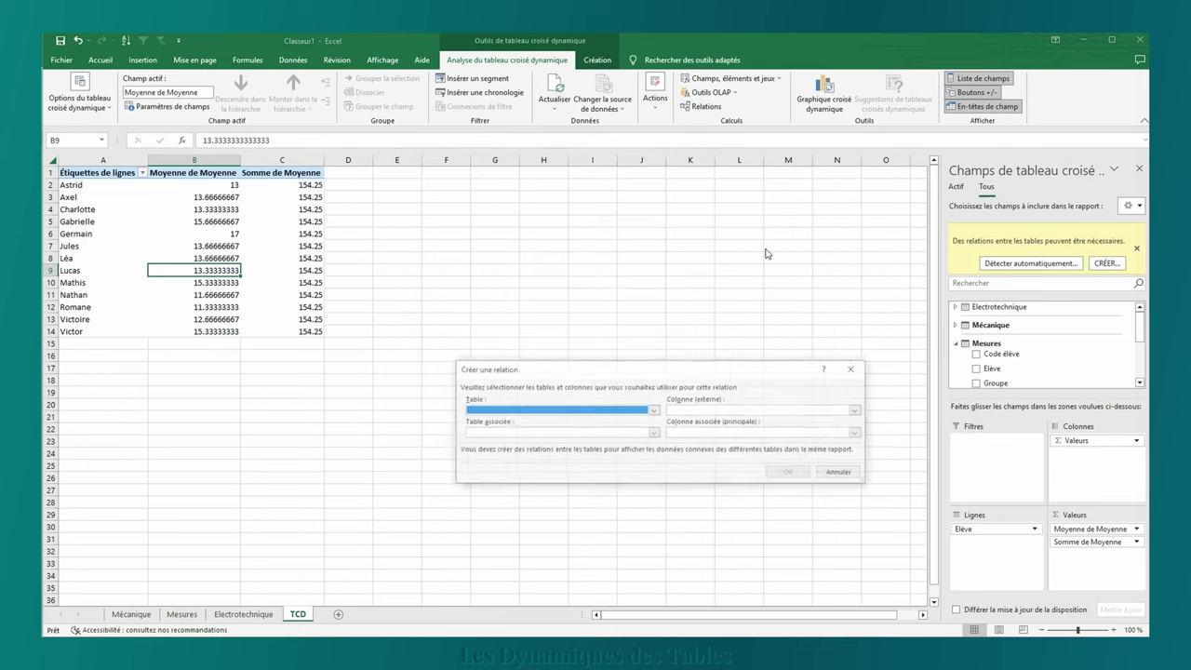
{"action": "left_click", "coordinate": [653, 411]}
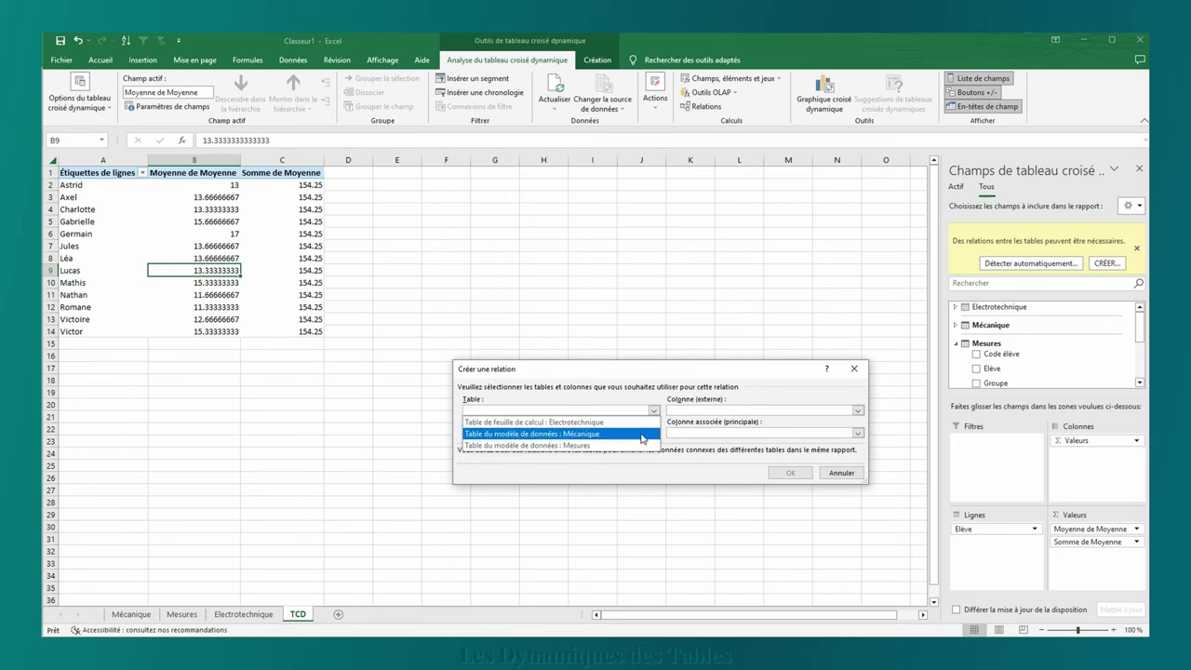
{"action": "left_click", "coordinate": [639, 446]}
{"action": "left_click", "coordinate": [689, 411]}
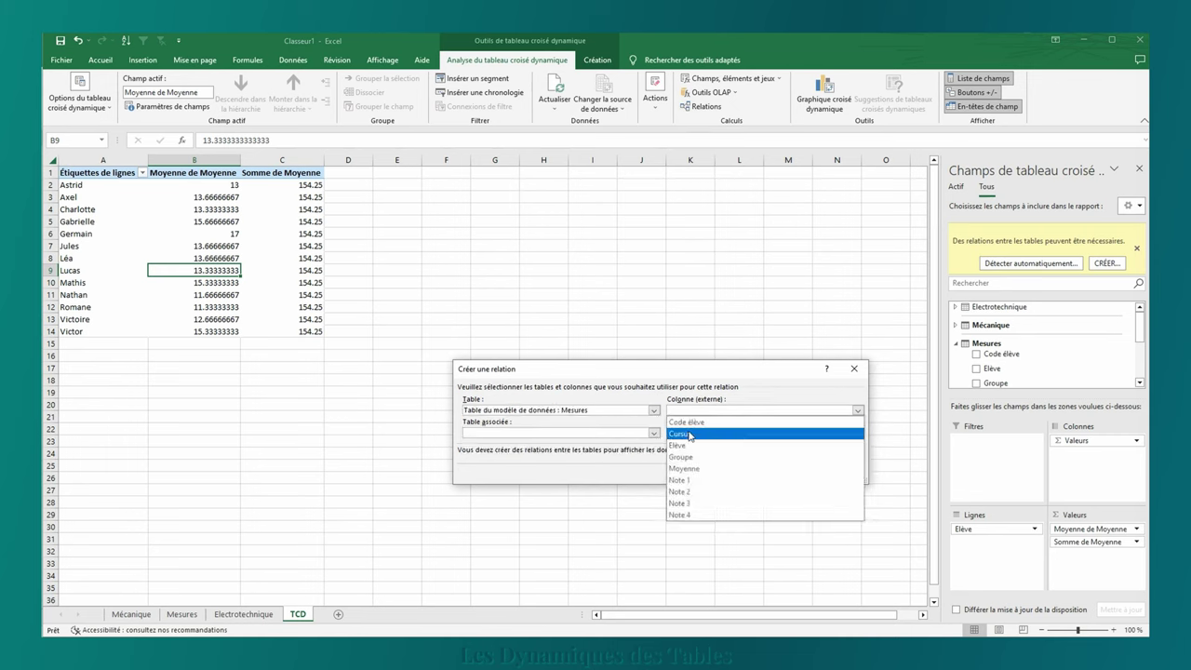
{"action": "left_click", "coordinate": [689, 422]}
{"action": "left_click", "coordinate": [624, 434]}
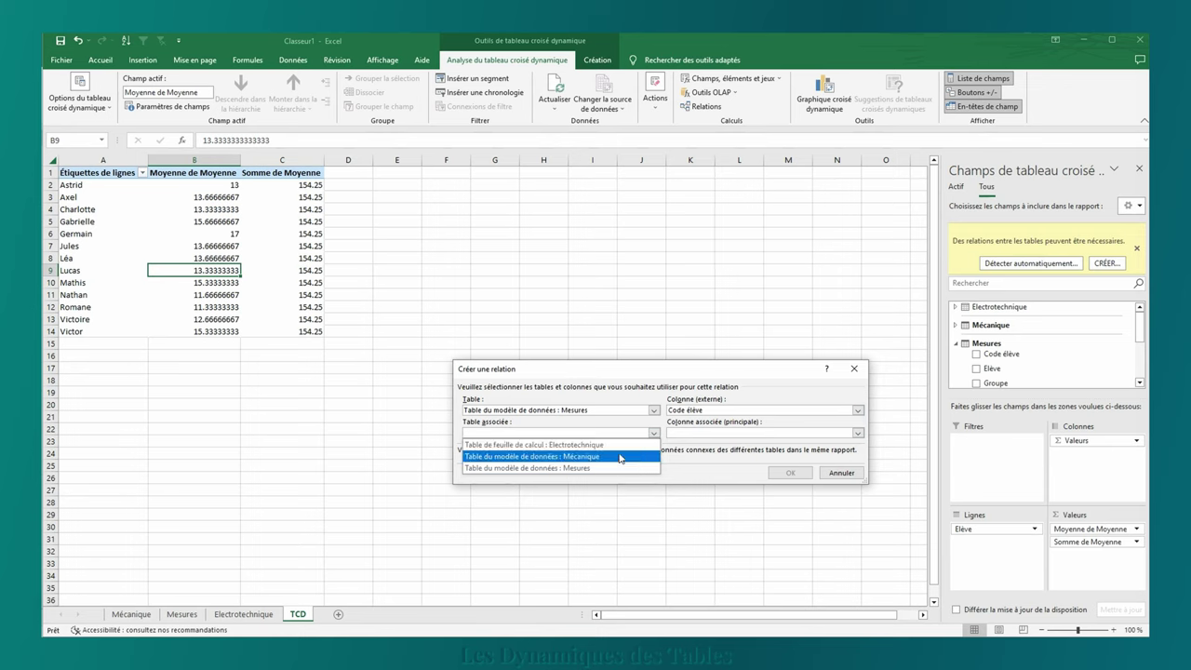
{"action": "left_click", "coordinate": [621, 457]}
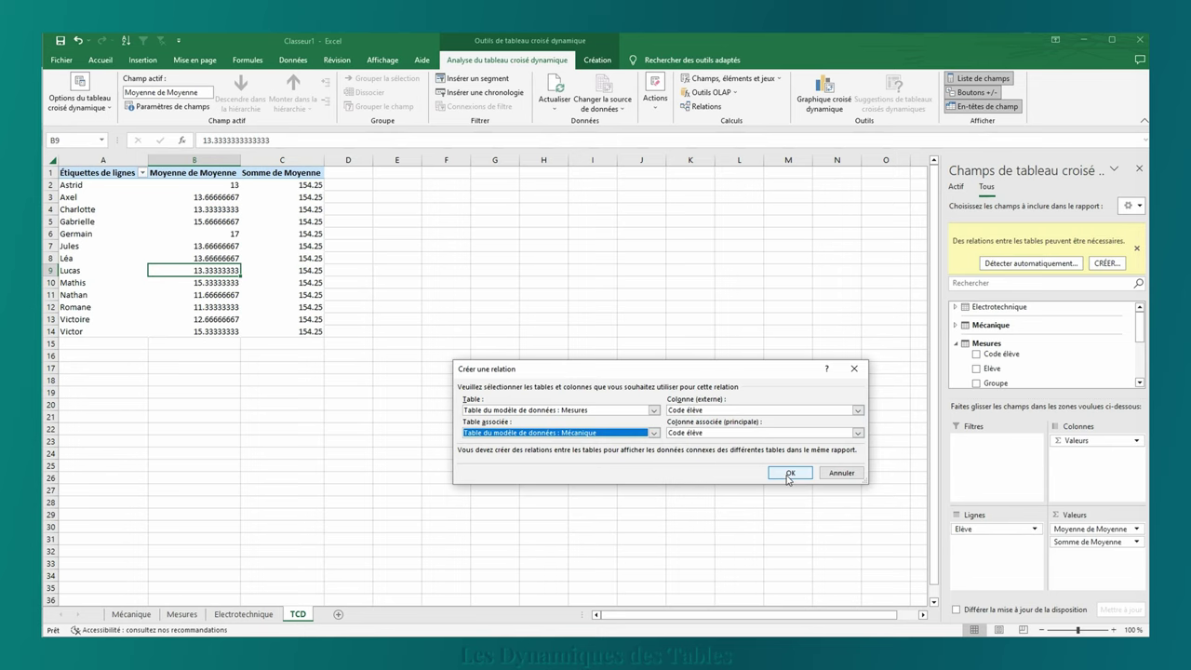
{"action": "left_click", "coordinate": [788, 474]}
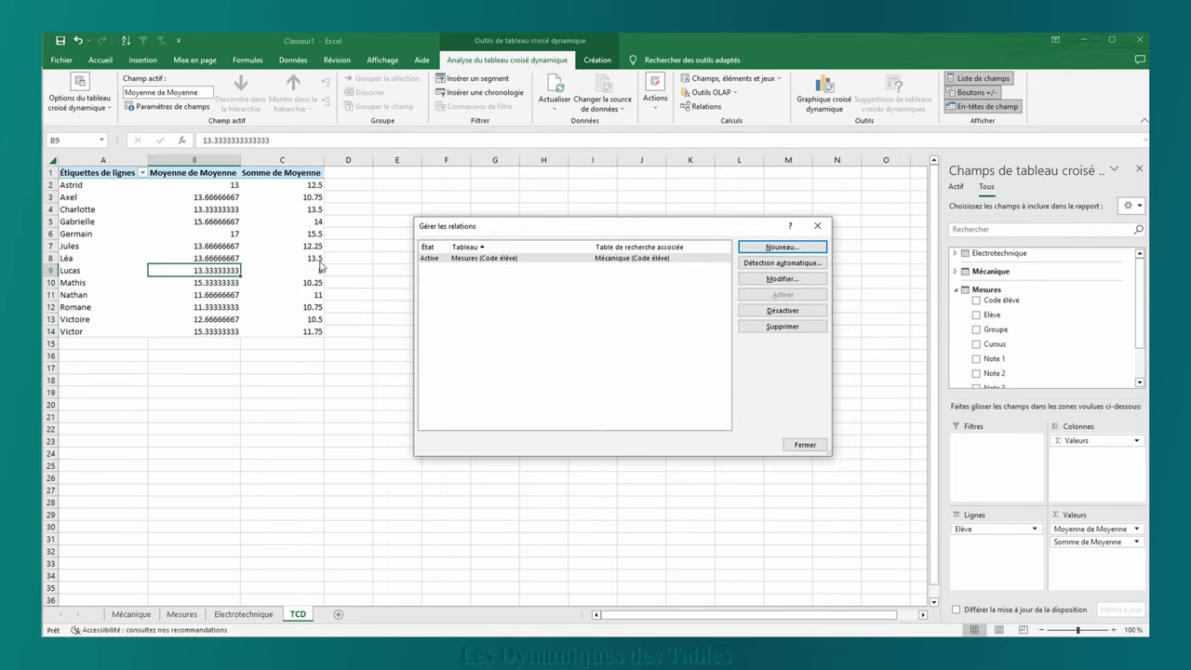
- Create a second relationship linking Electrotechnique to Mécanique on Code élève
{"action": "left_click", "coordinate": [782, 247]}
{"action": "left_click", "coordinate": [630, 411]}
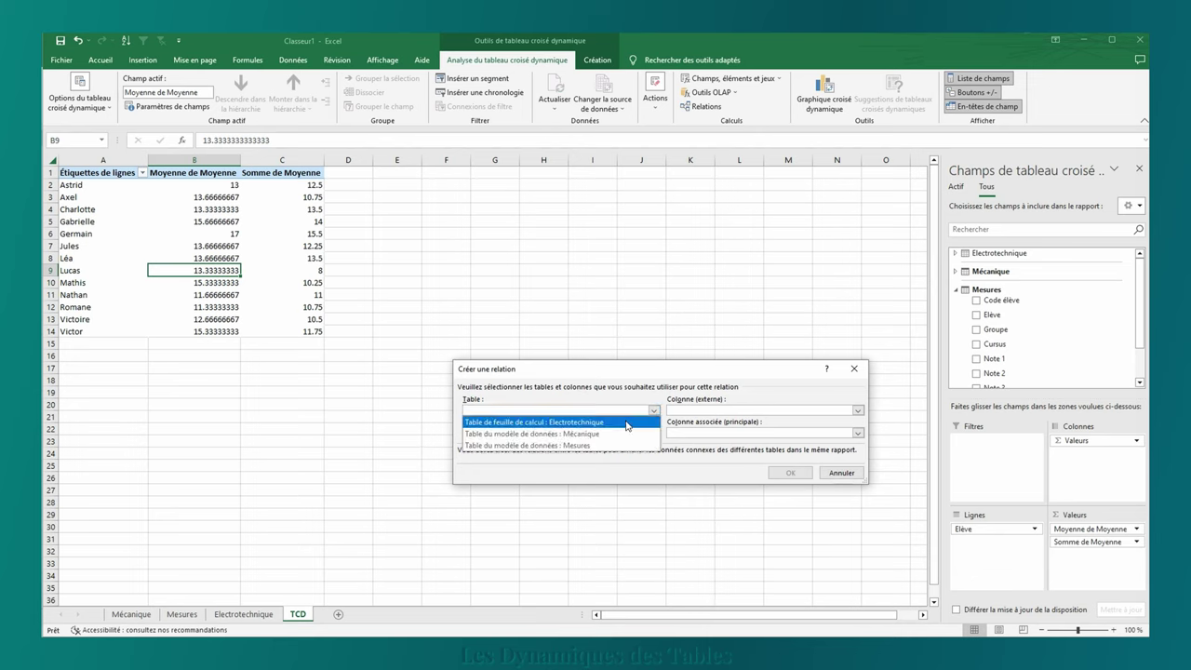
{"action": "left_click", "coordinate": [630, 419]}
{"action": "left_click_drag", "start_coordinate": [857, 410], "coordinate": [744, 421]}
{"action": "left_click", "coordinate": [654, 433]}
{"action": "left_click", "coordinate": [558, 455]}
{"action": "left_click", "coordinate": [857, 433]}
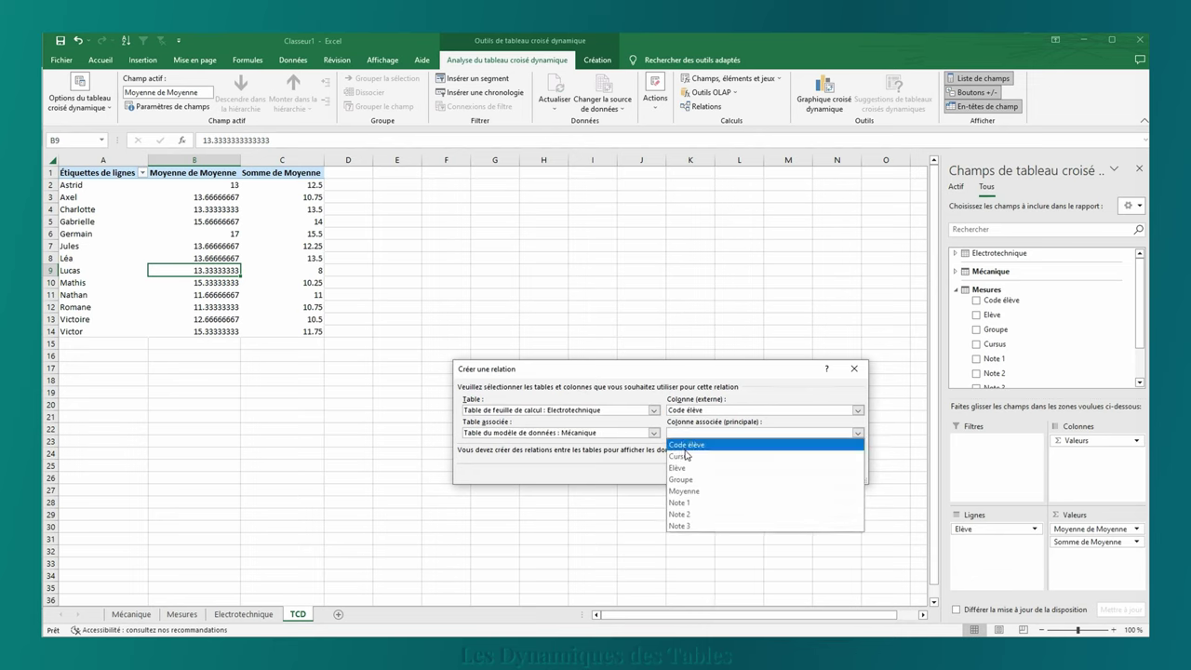
{"action": "left_click", "coordinate": [745, 445]}
{"action": "left_click", "coordinate": [791, 473]}
- Add Electrotechnique Moyenne to the values and summarise the Mesures and Electrotechnique columns as averages
{"action": "left_click", "coordinate": [798, 447]}
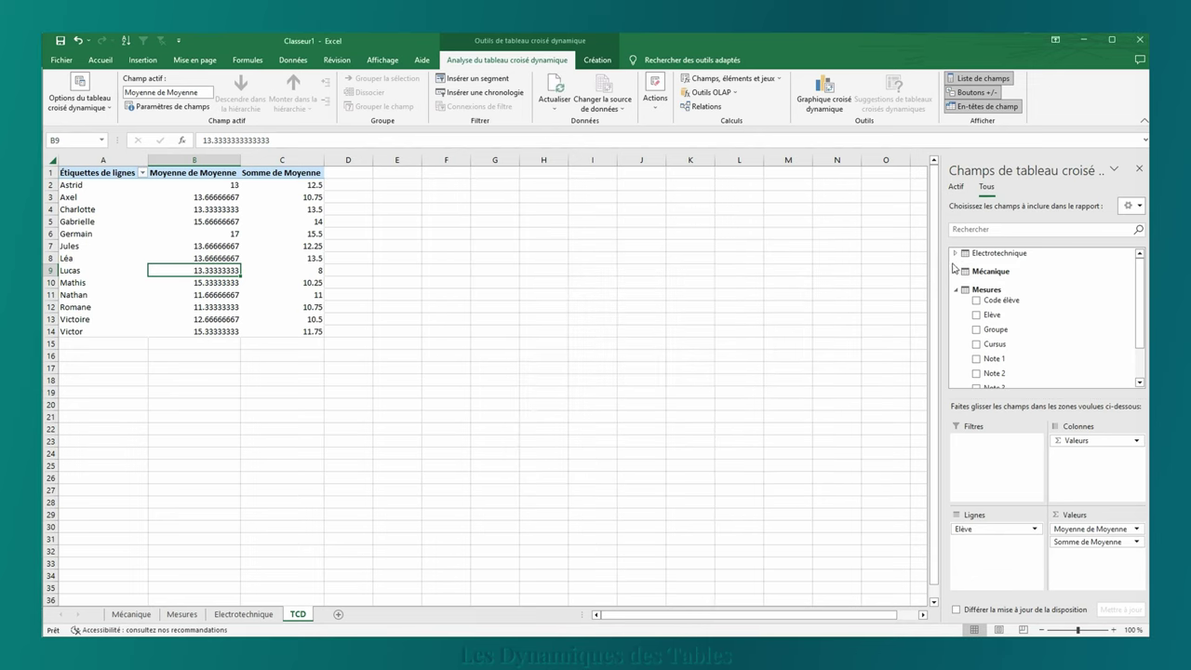
{"action": "left_click", "coordinate": [955, 253]}
{"action": "left_click_drag", "start_coordinate": [992, 363], "coordinate": [1096, 559]}
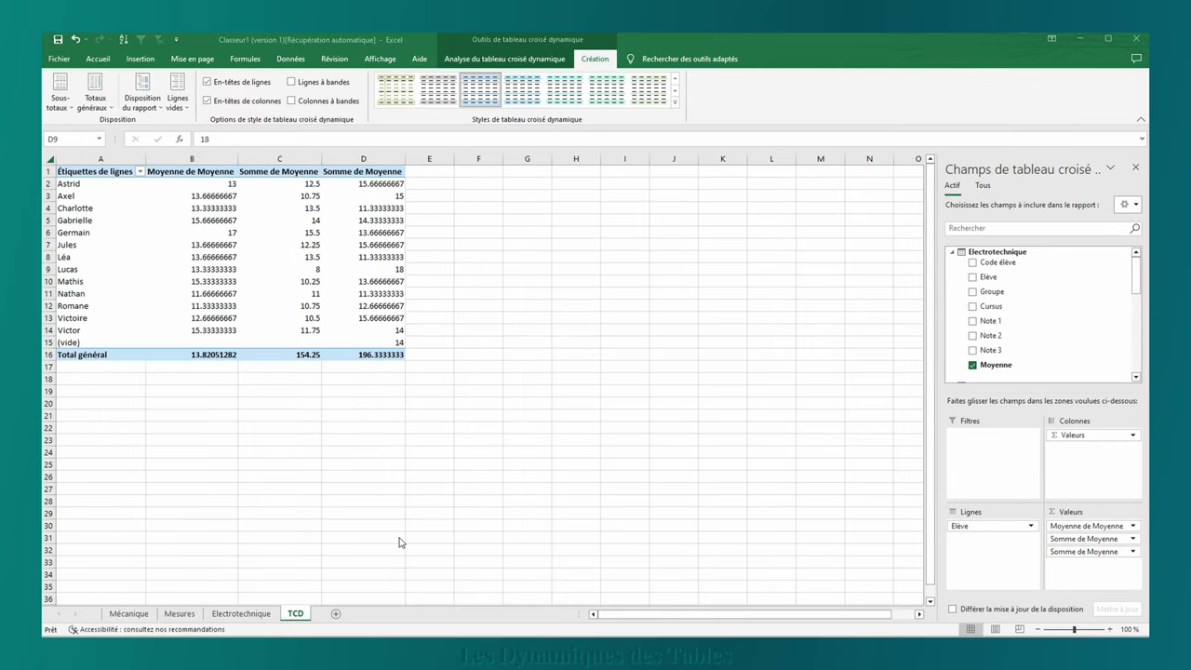
{"action": "right_click", "coordinate": [297, 286]}
{"action": "mouse_move", "coordinate": [360, 409]}
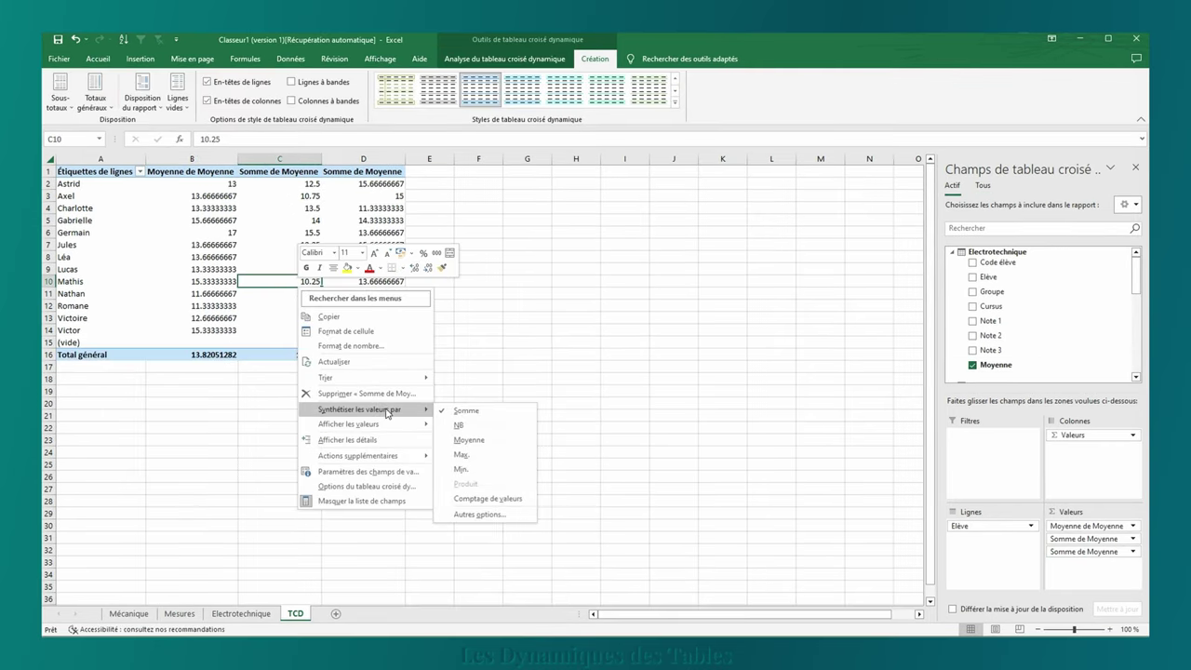
{"action": "left_click", "coordinate": [470, 440]}
{"action": "right_click", "coordinate": [388, 285]}
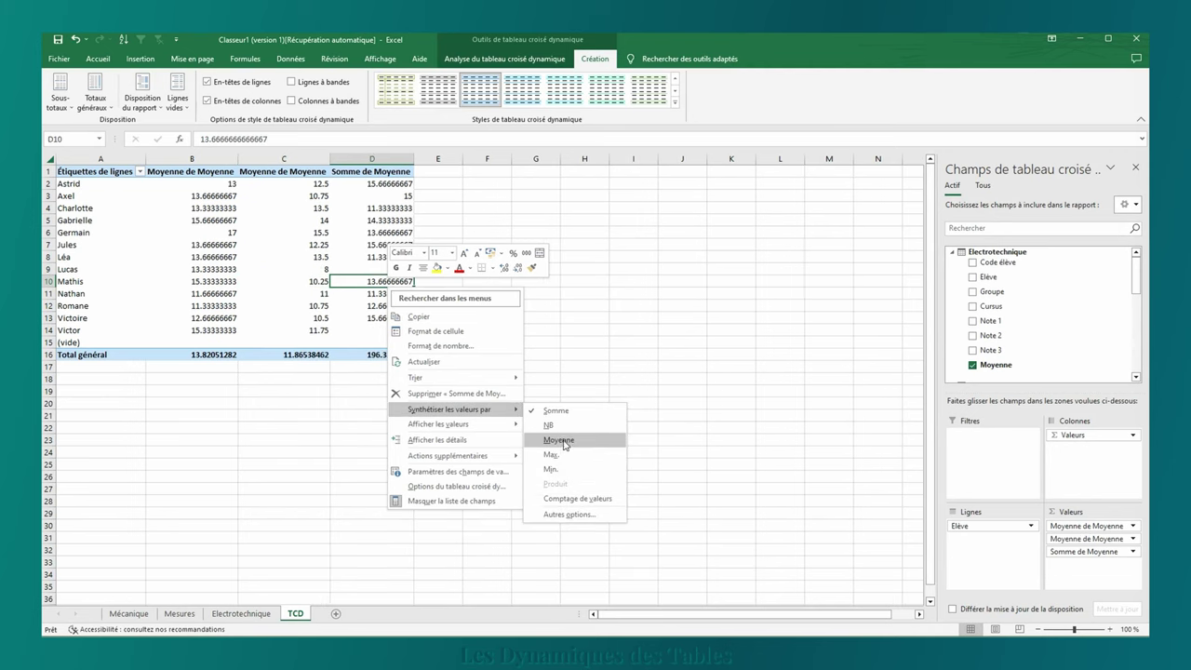
{"action": "left_click", "coordinate": [563, 442]}
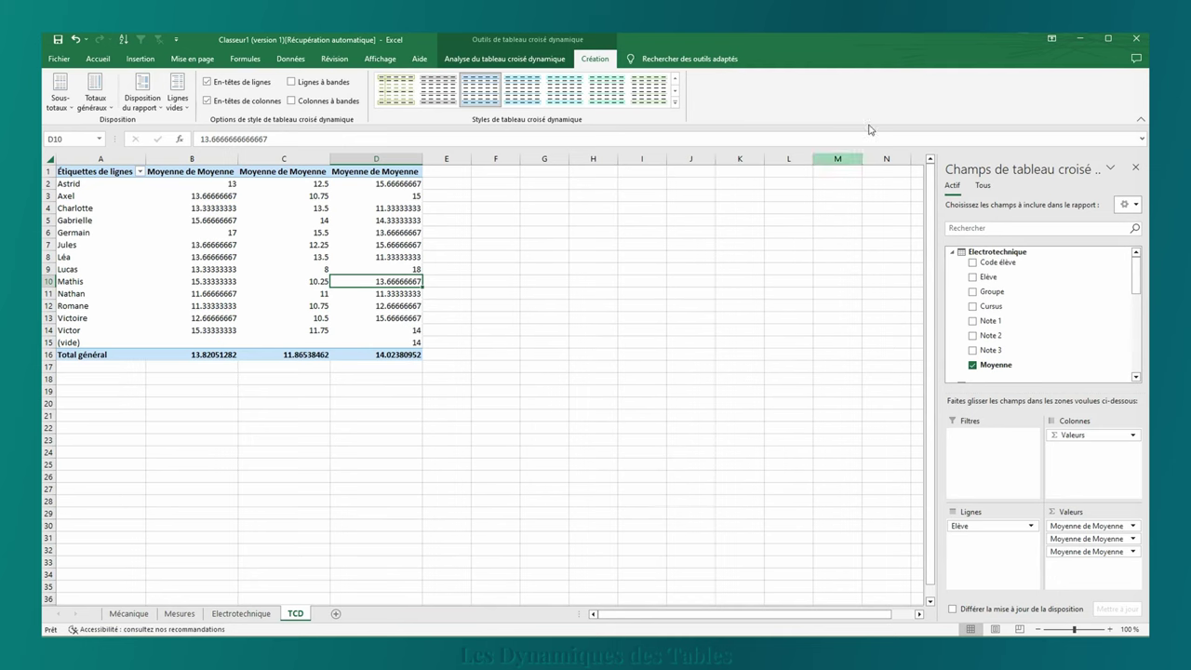
- Rename the value column headers to Mécanique, Mesures and Electrotechnique
{"action": "left_click", "coordinate": [196, 172]}
{"action": "type", "text": "Mécanique"}
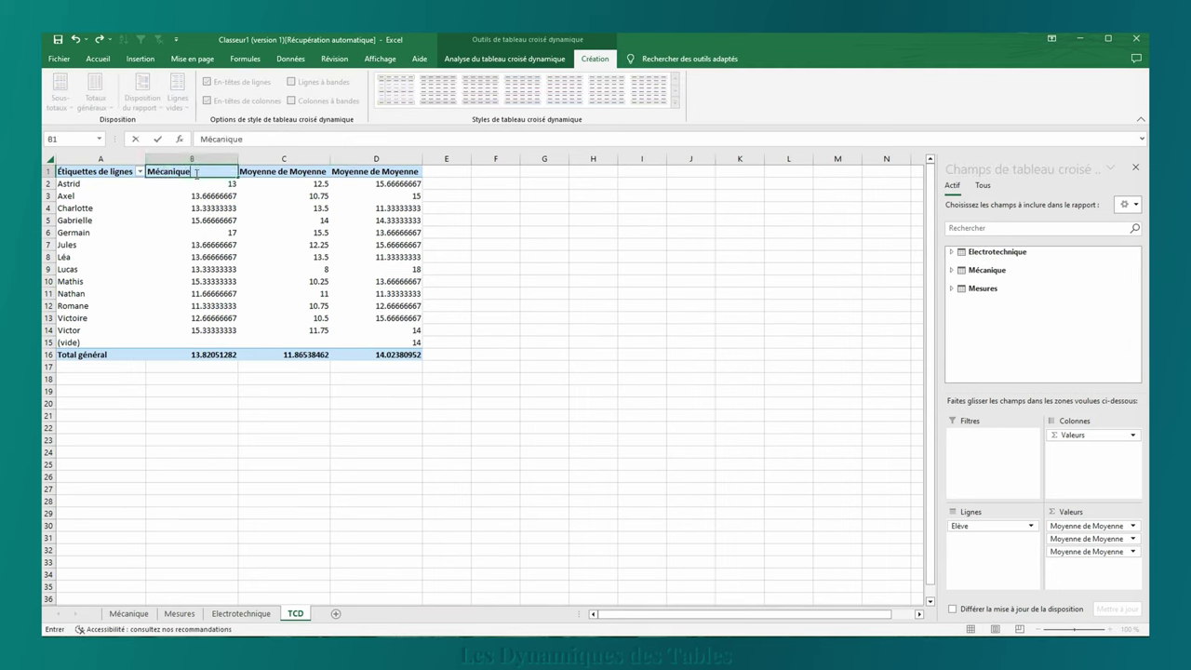
{"action": "key", "text": "Tab"}
{"action": "type", "text": "Mesures"}
{"action": "key", "text": "Tab"}
{"action": "type", "text": "Electro"}
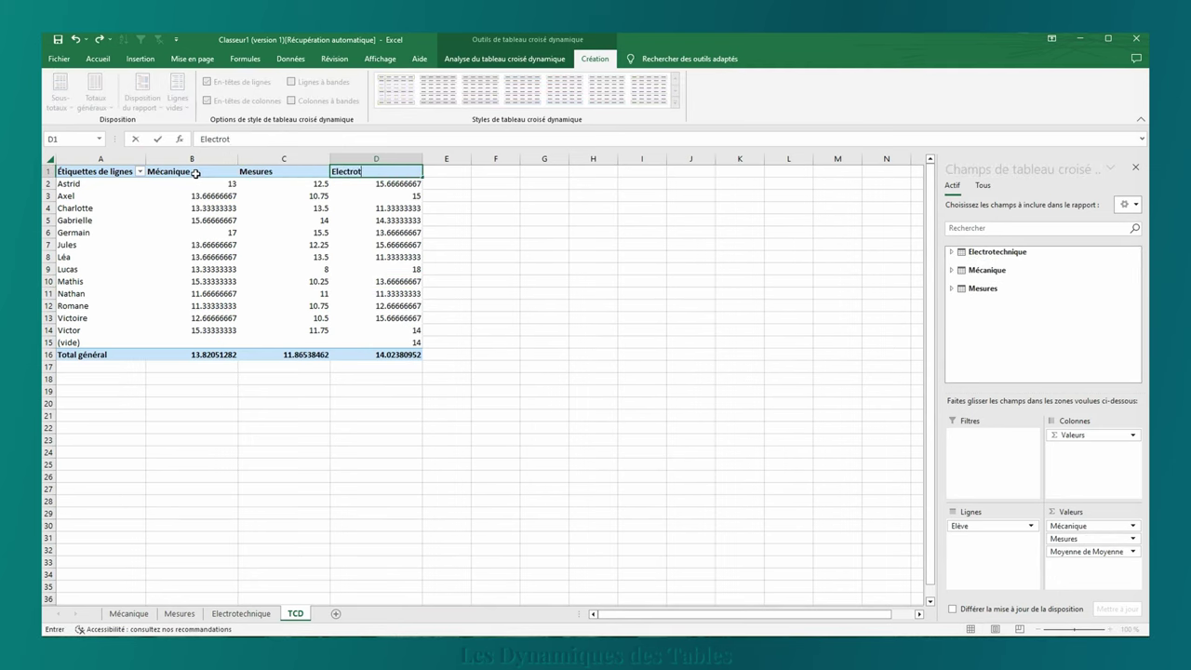
{"action": "type", "text": "technique"}
{"action": "left_click", "coordinate": [196, 177]}
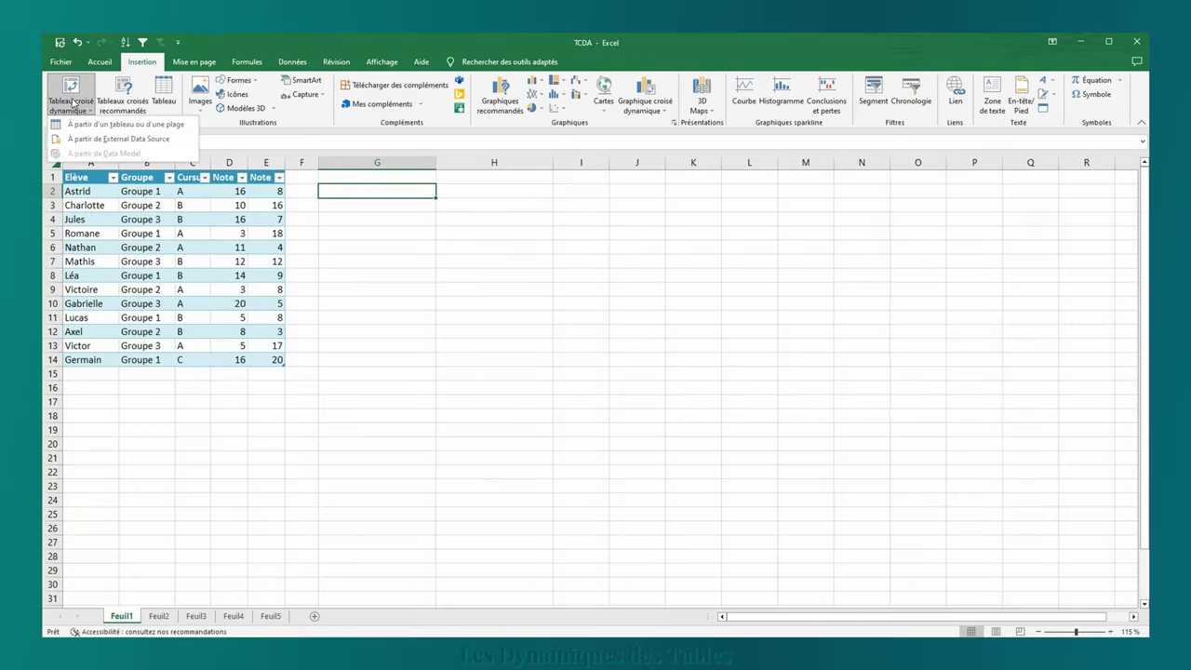
- Build a pivot table on the existing sheet summing Note 1 for each Groupe
{"action": "left_click", "coordinate": [77, 87]}
{"action": "left_click", "coordinate": [781, 404]}
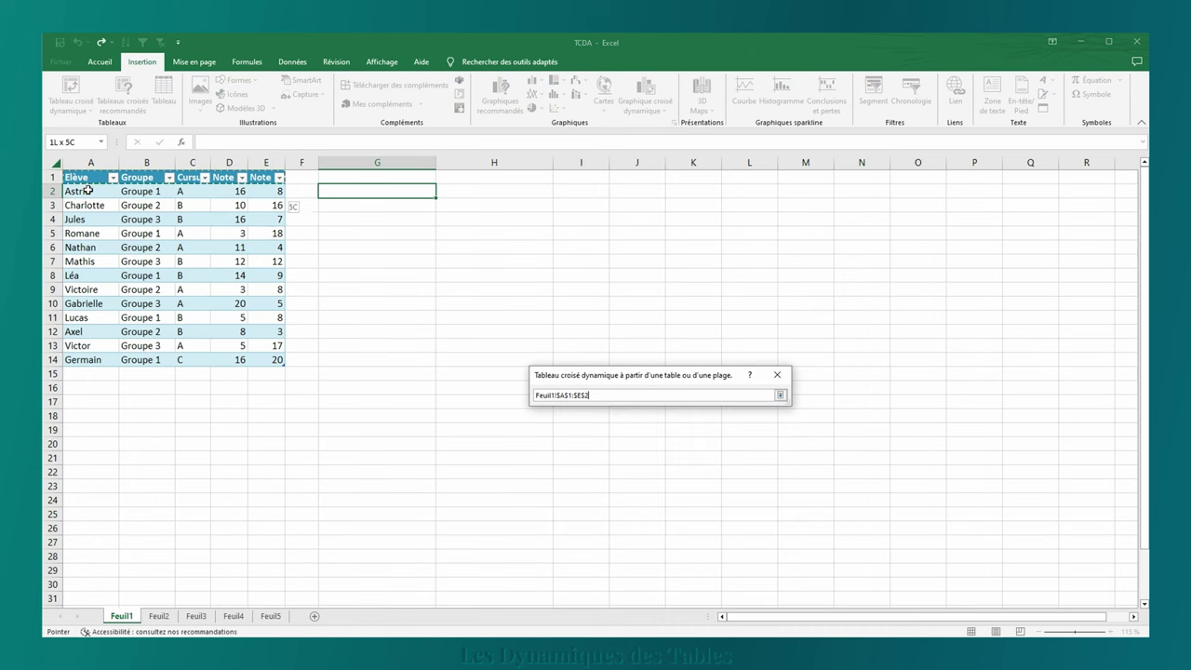
{"action": "left_click", "coordinate": [780, 395]}
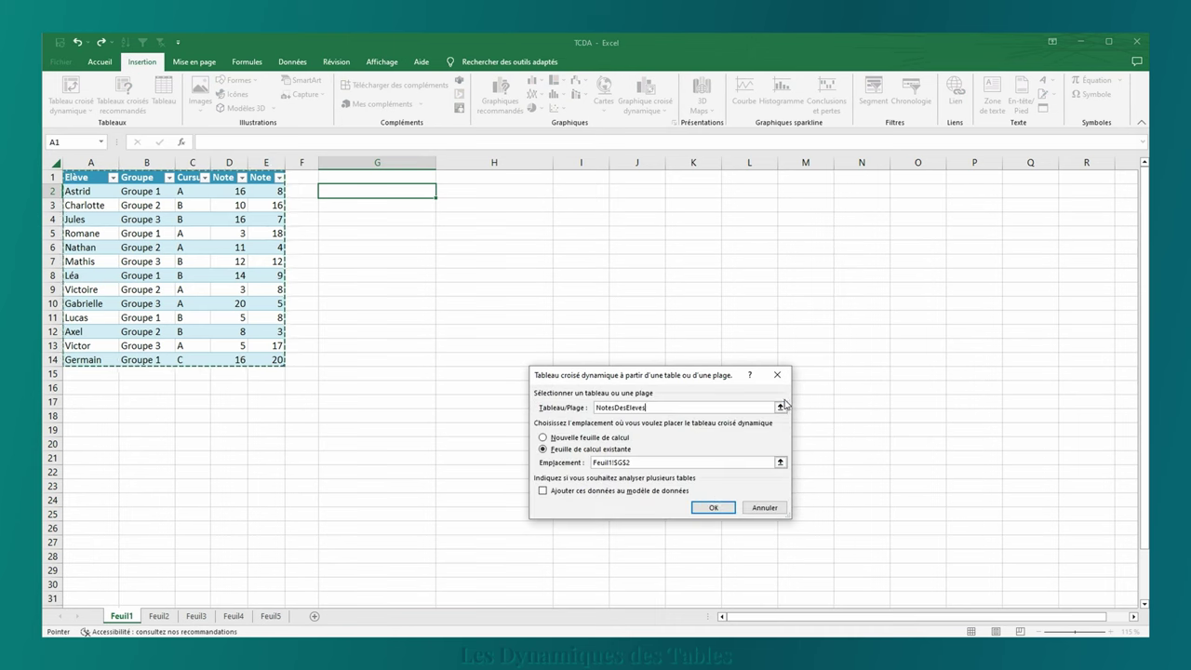
{"action": "left_click", "coordinate": [713, 508]}
{"action": "left_click_drag", "start_coordinate": [972, 253], "coordinate": [984, 559]}
{"action": "left_click_drag", "start_coordinate": [970, 279], "coordinate": [1084, 549]}
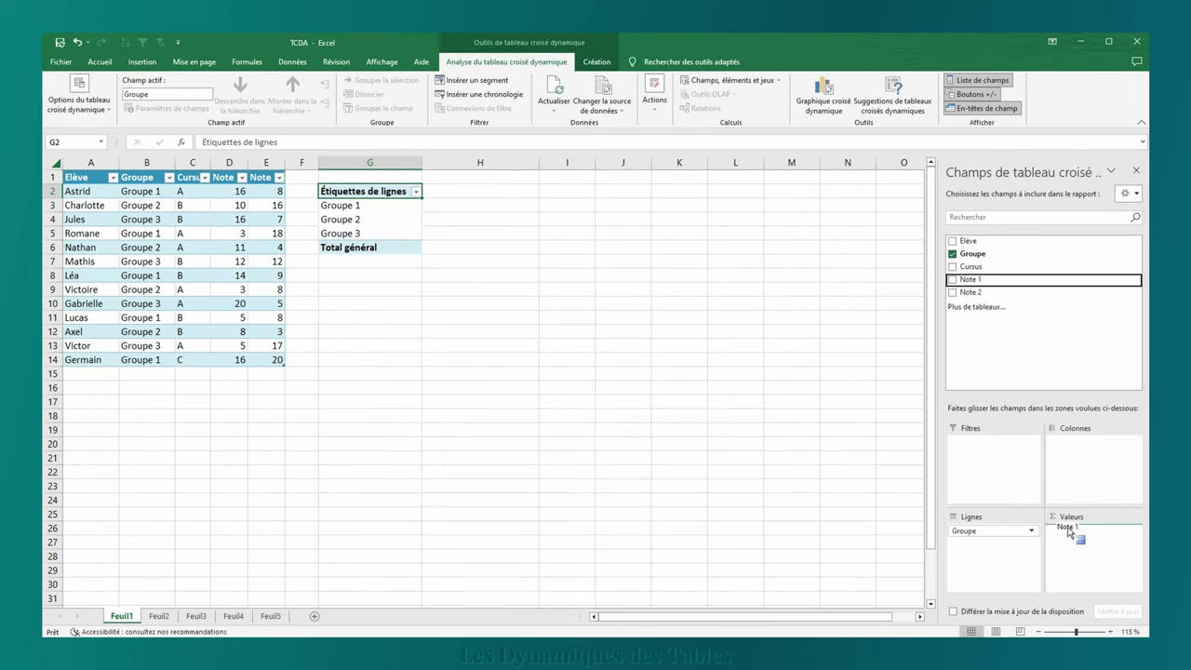
- Insert the recommended clustered column chart of group totals and move it below the data, rows 15–30
{"action": "left_click", "coordinate": [493, 233]}
{"action": "left_click", "coordinate": [142, 62]}
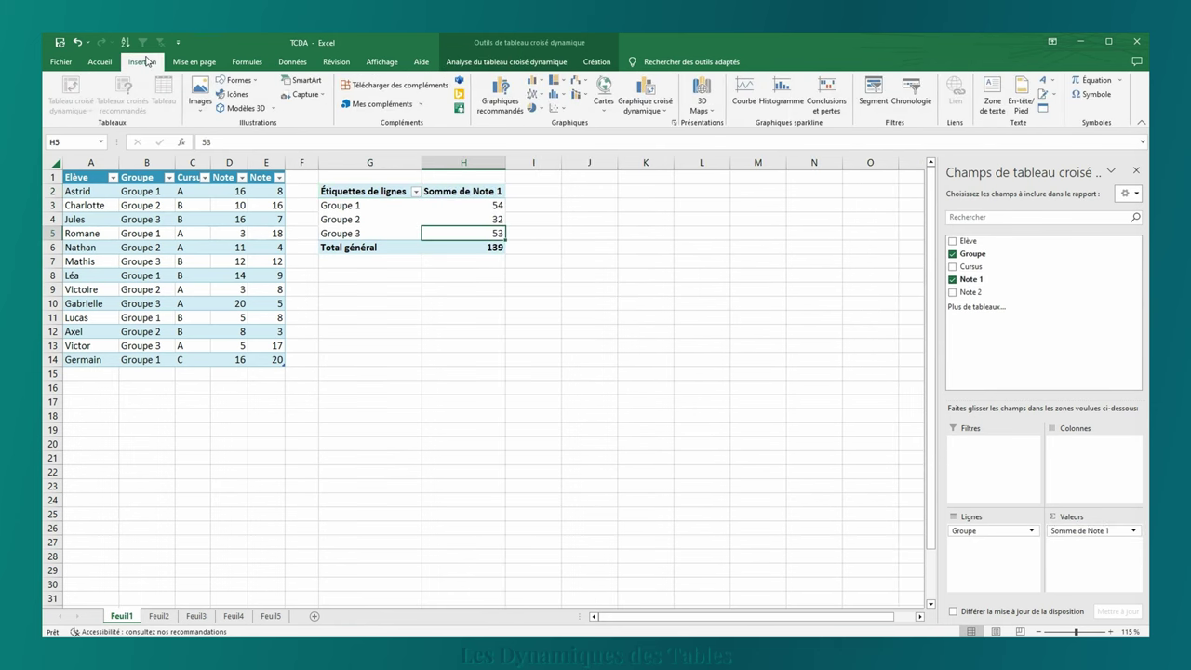
{"action": "left_click", "coordinate": [501, 93]}
{"action": "left_click", "coordinate": [707, 503]}
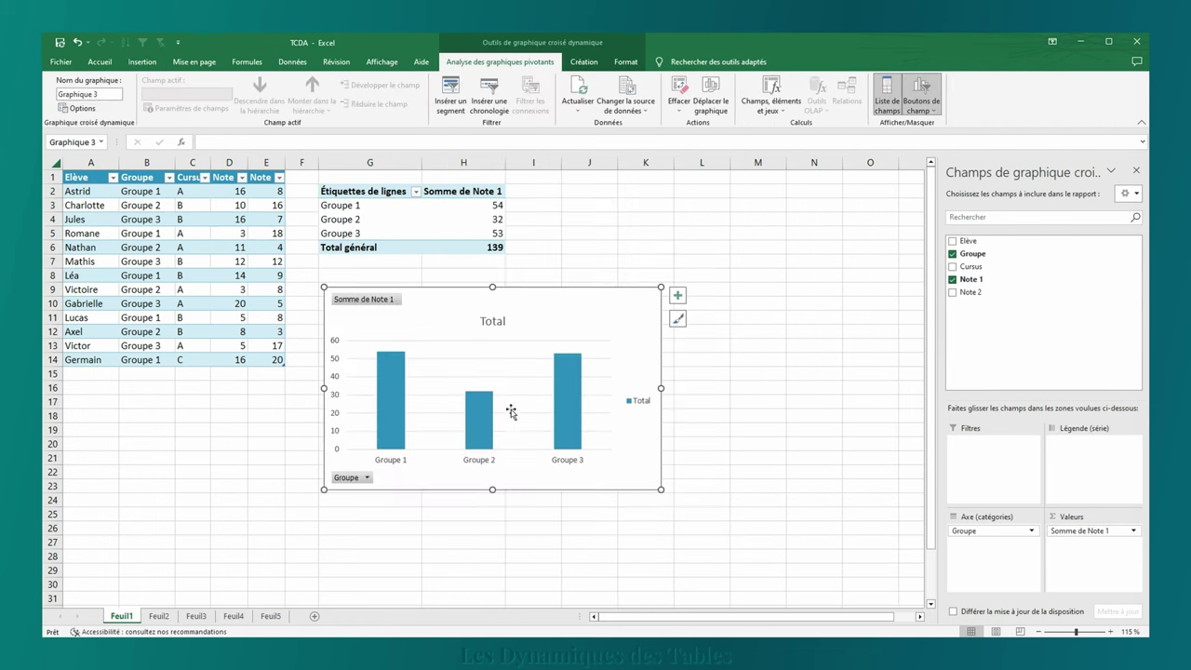
{"action": "left_click_drag", "start_coordinate": [555, 319], "coordinate": [333, 410]}
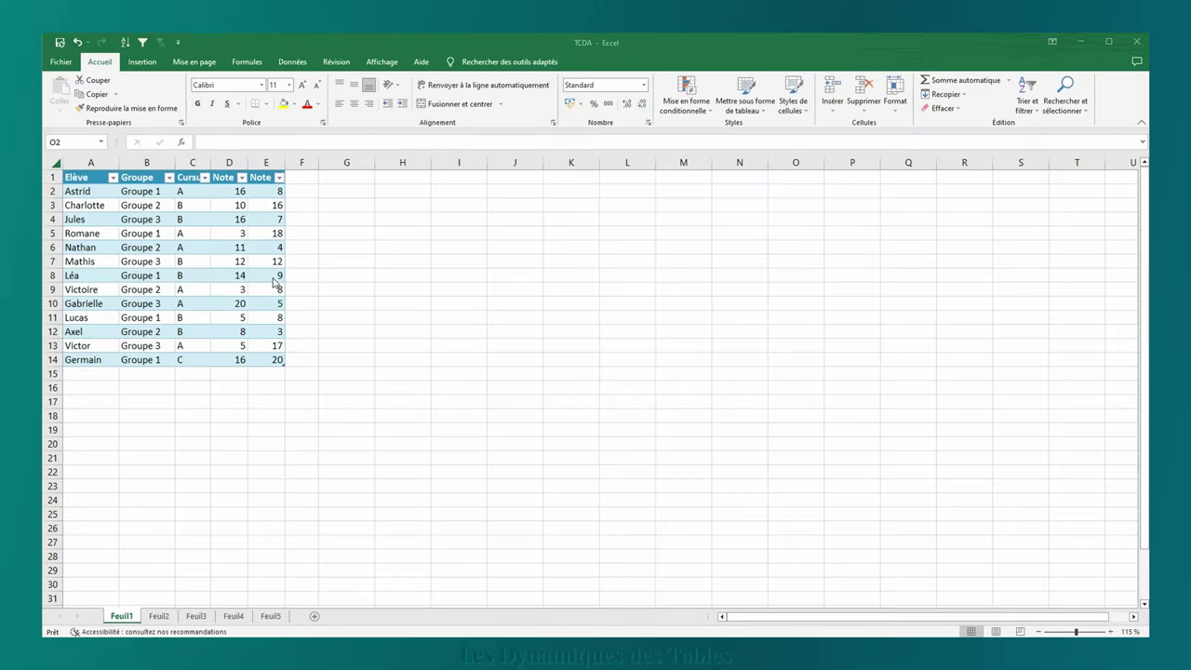
- Create a pivot chart from the whole grades table with its pivot table at H2, then move it beneath the table
{"action": "left_click", "coordinate": [216, 275]}
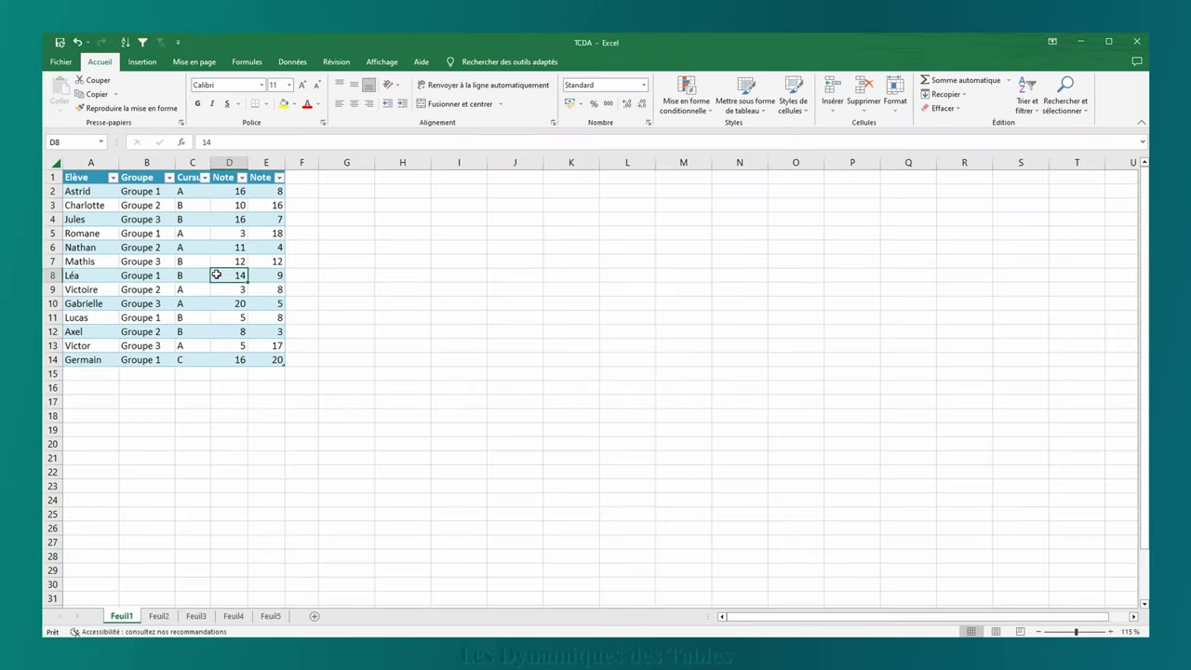
{"action": "key", "text": "ctrl+a"}
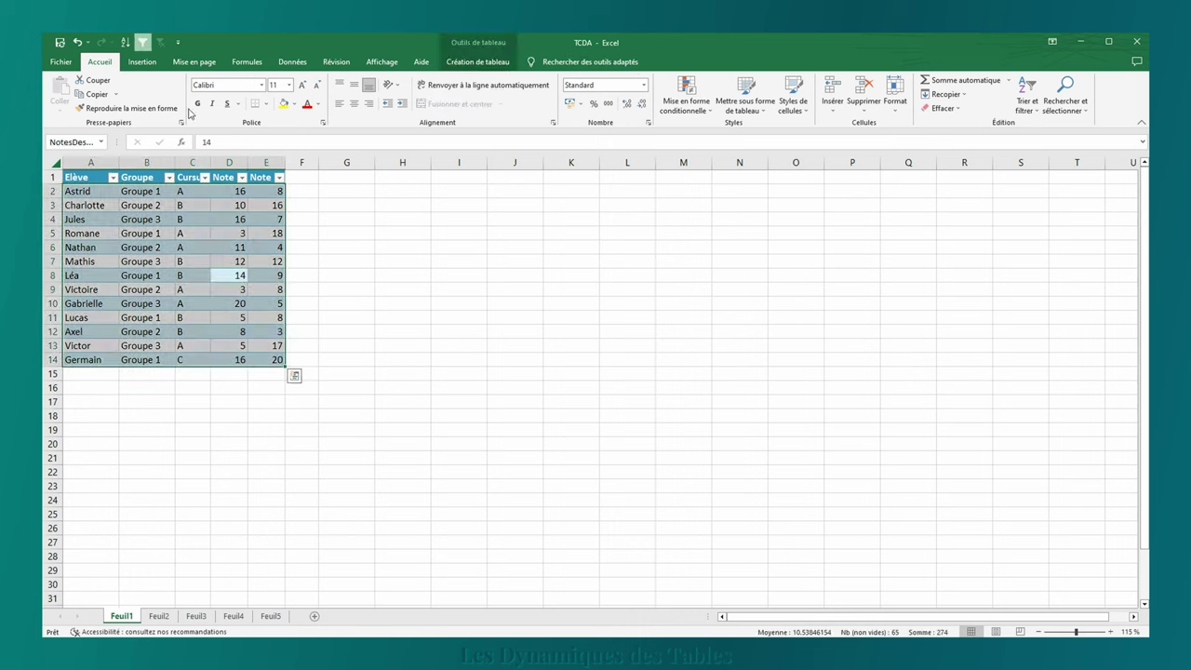
{"action": "key", "text": "alt"}
{"action": "key", "text": "n"}
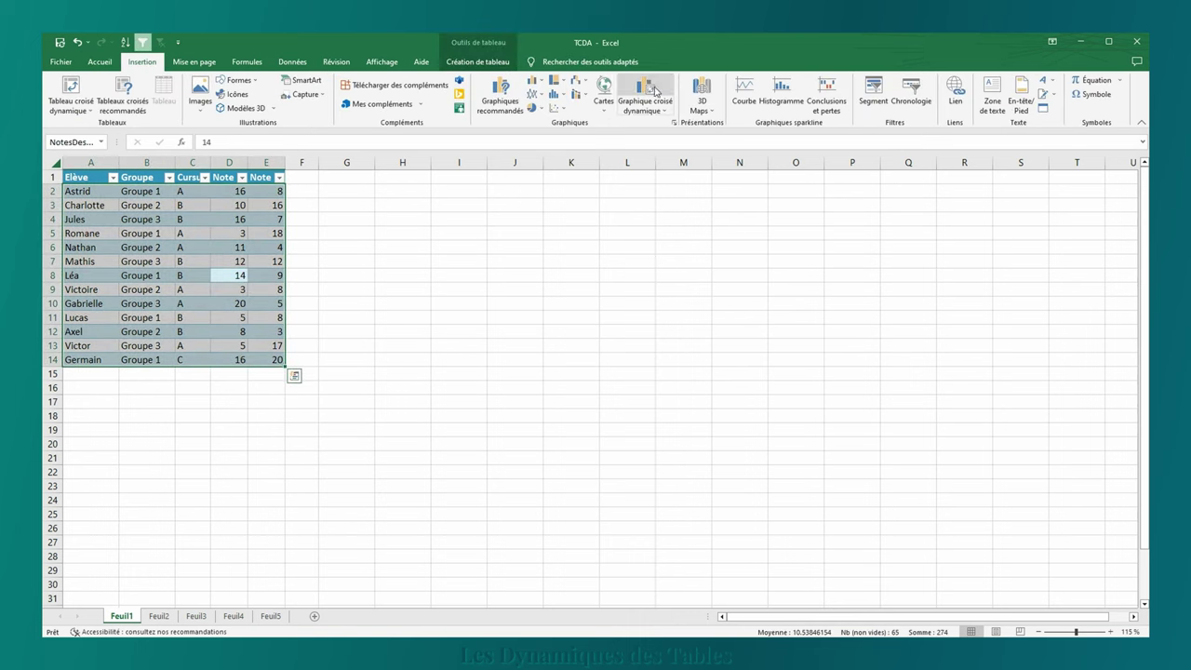
{"action": "left_click", "coordinate": [645, 91]}
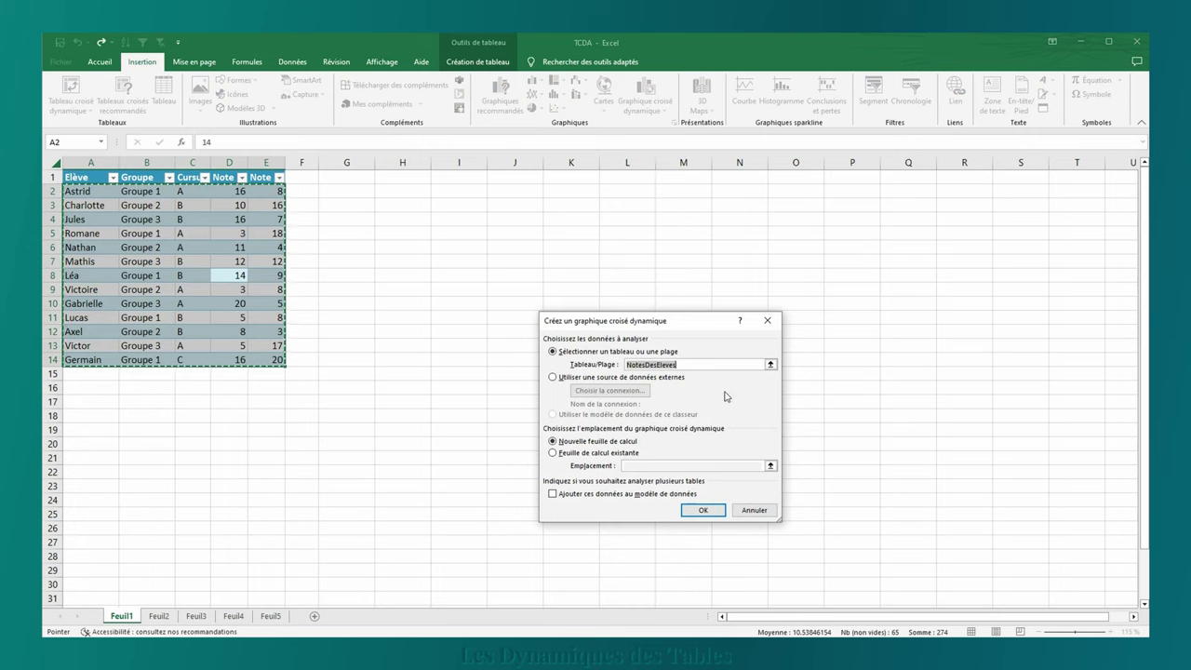
{"action": "left_click", "coordinate": [616, 454]}
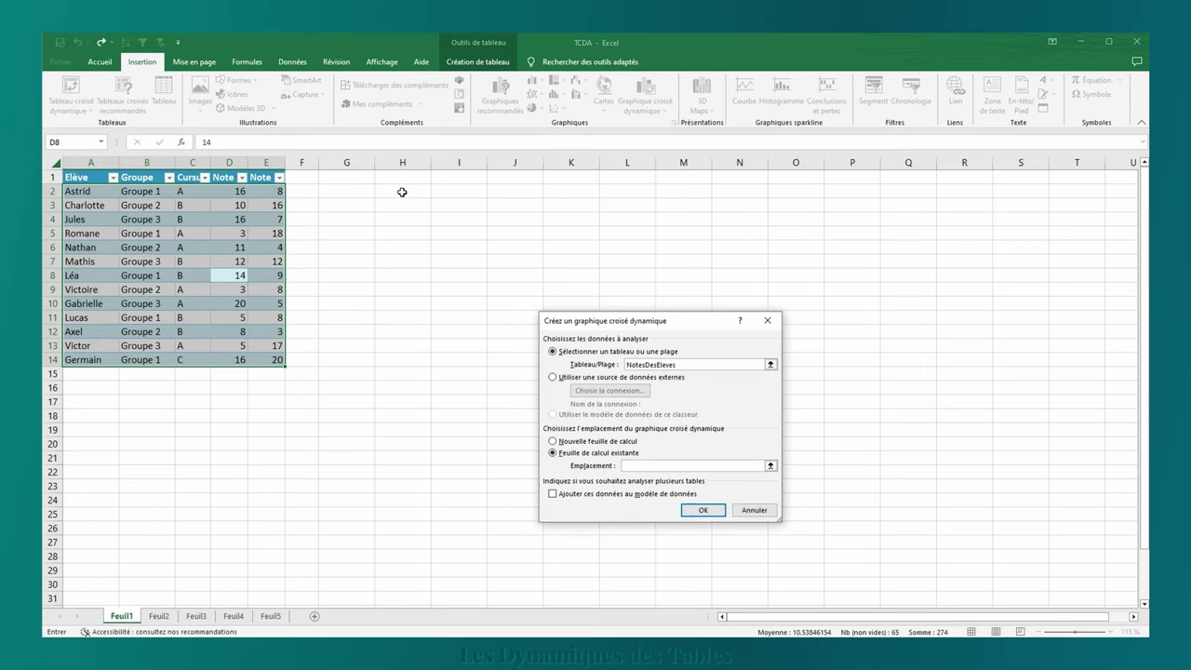
{"action": "left_click", "coordinate": [403, 191]}
{"action": "left_click", "coordinate": [703, 510]}
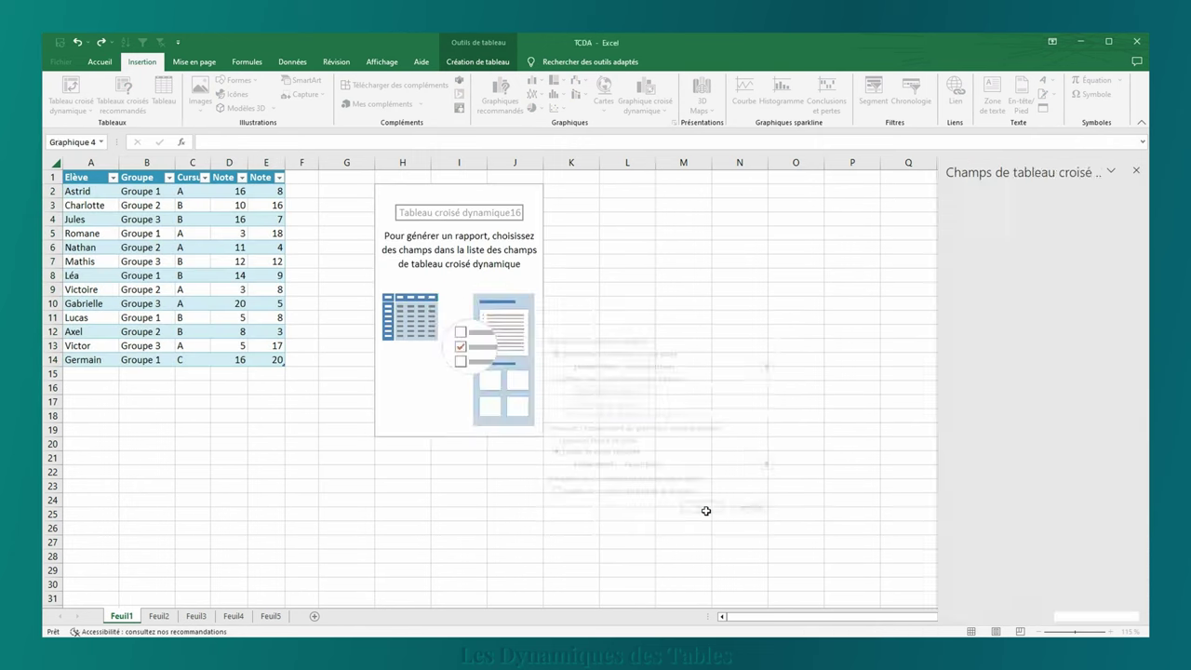
{"action": "mouse_move", "coordinate": [519, 428]}
{"action": "left_mouse_down"}
{"action": "mouse_move", "coordinate": [236, 538]}
{"action": "mouse_move", "coordinate": [168, 519]}
{"action": "left_mouse_up"}
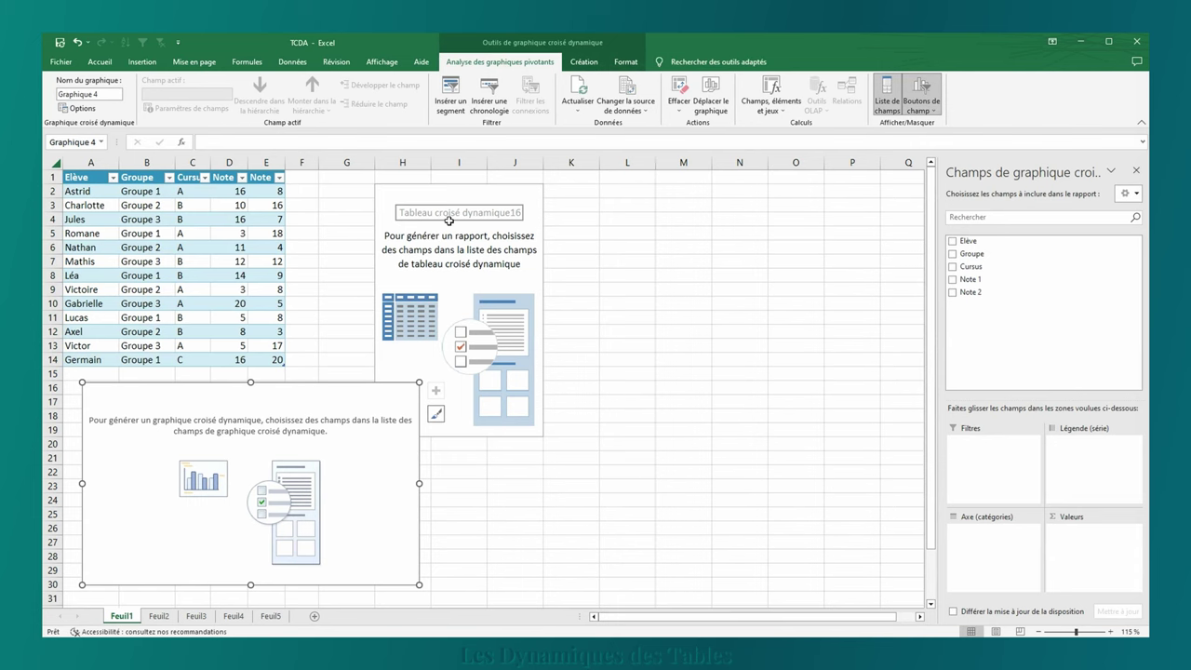
- Put Groupe then Cursus in the rows and sum Note 1 and Note 2 in the values
{"action": "left_click", "coordinate": [473, 192]}
{"action": "left_click", "coordinate": [972, 266]}
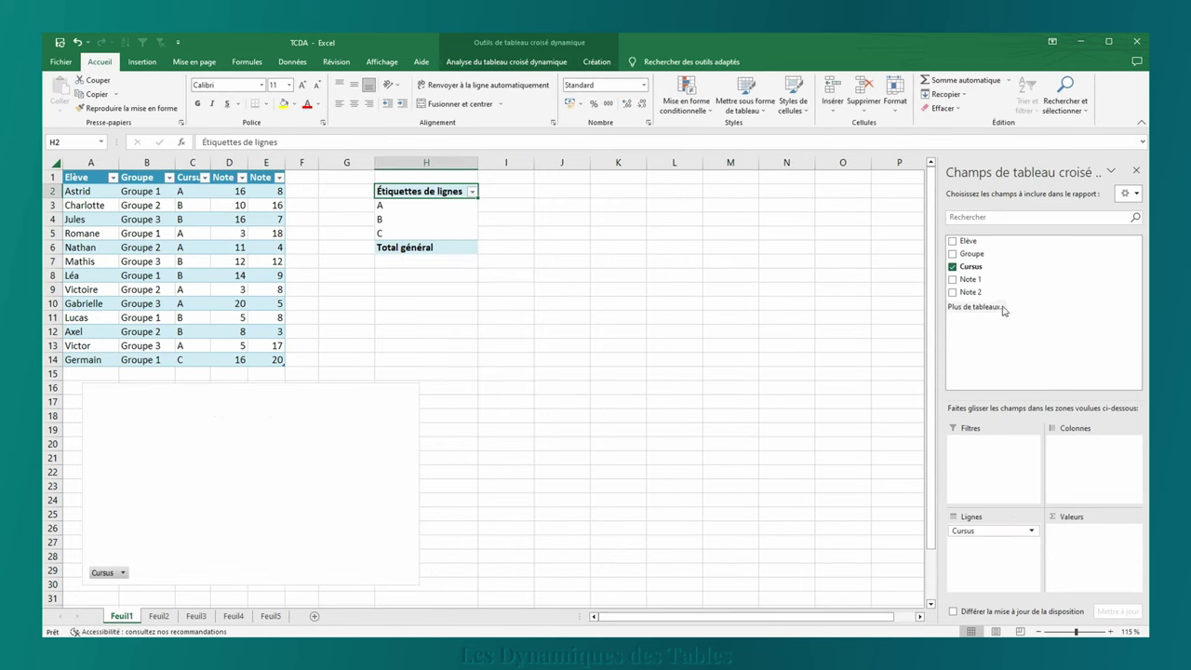
{"action": "left_click_drag", "start_coordinate": [970, 280], "coordinate": [1089, 558]}
{"action": "left_click_drag", "start_coordinate": [971, 292], "coordinate": [1087, 555]}
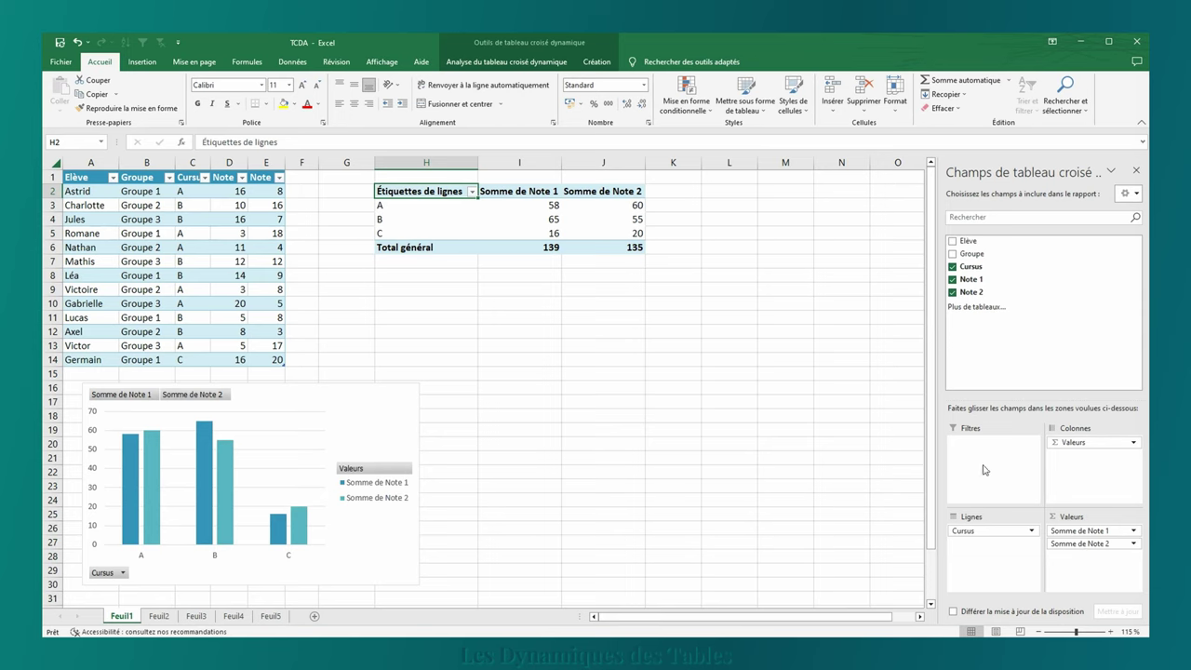
{"action": "left_click", "coordinate": [1004, 379]}
{"action": "left_click_drag", "start_coordinate": [973, 253], "coordinate": [982, 527]}
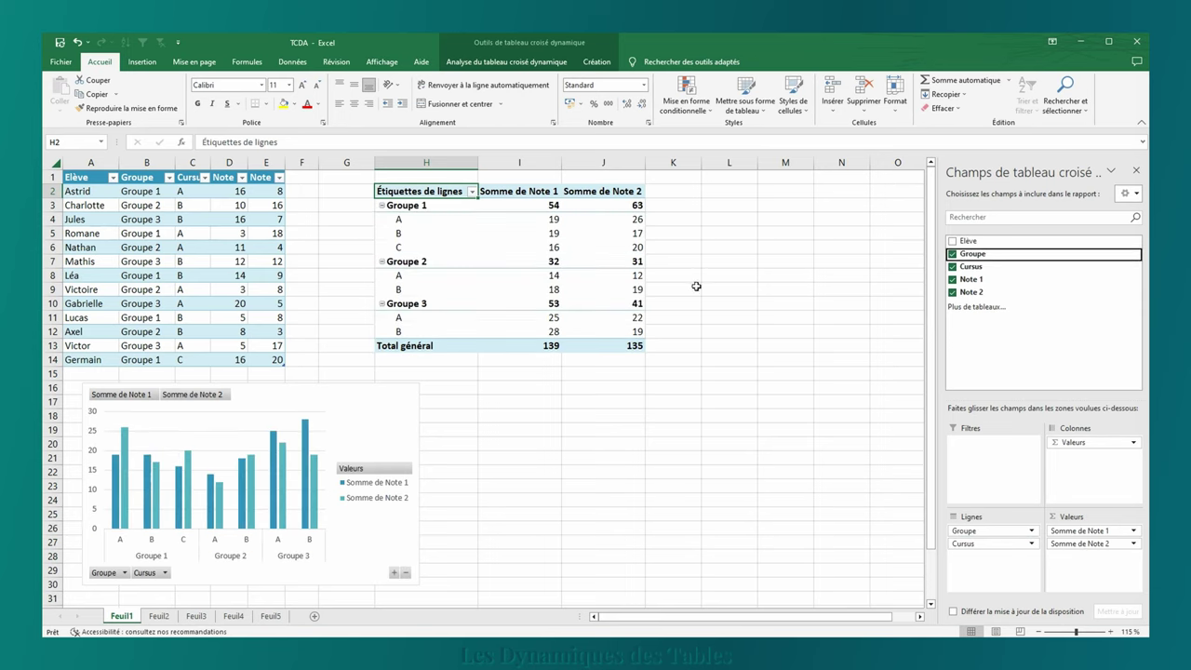
- Filter Groupe 1 out via the row labels, then re-include it from the chart's Groupe filter
{"action": "left_click", "coordinate": [472, 191]}
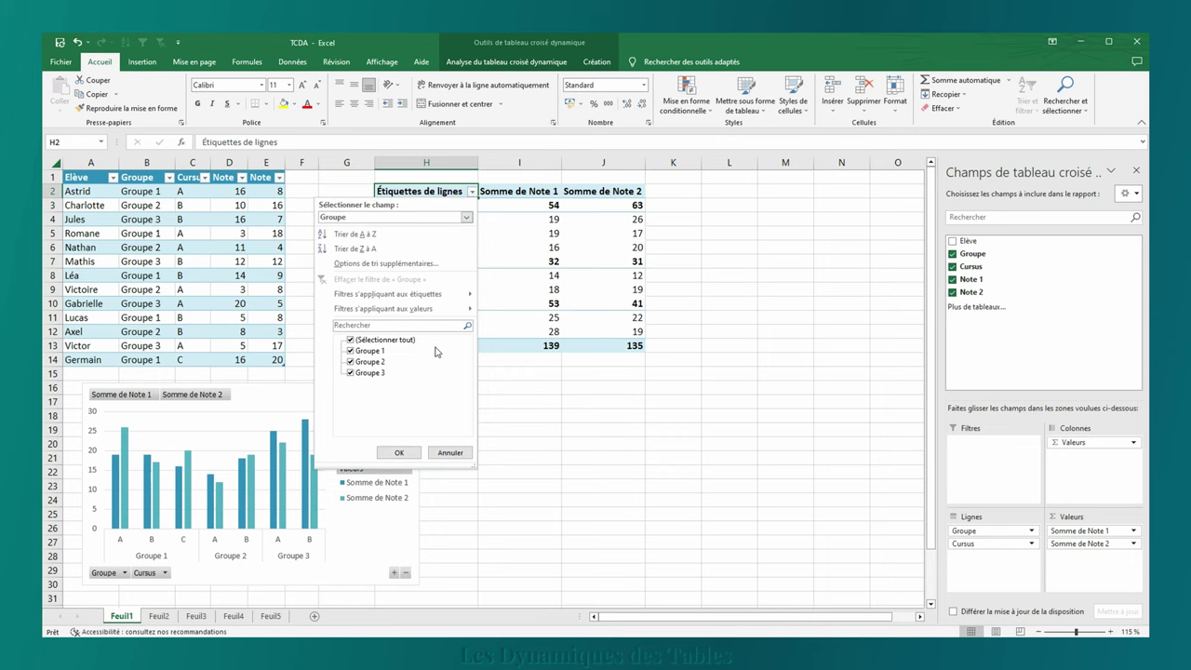
{"action": "left_click", "coordinate": [350, 351]}
{"action": "left_click", "coordinate": [398, 452]}
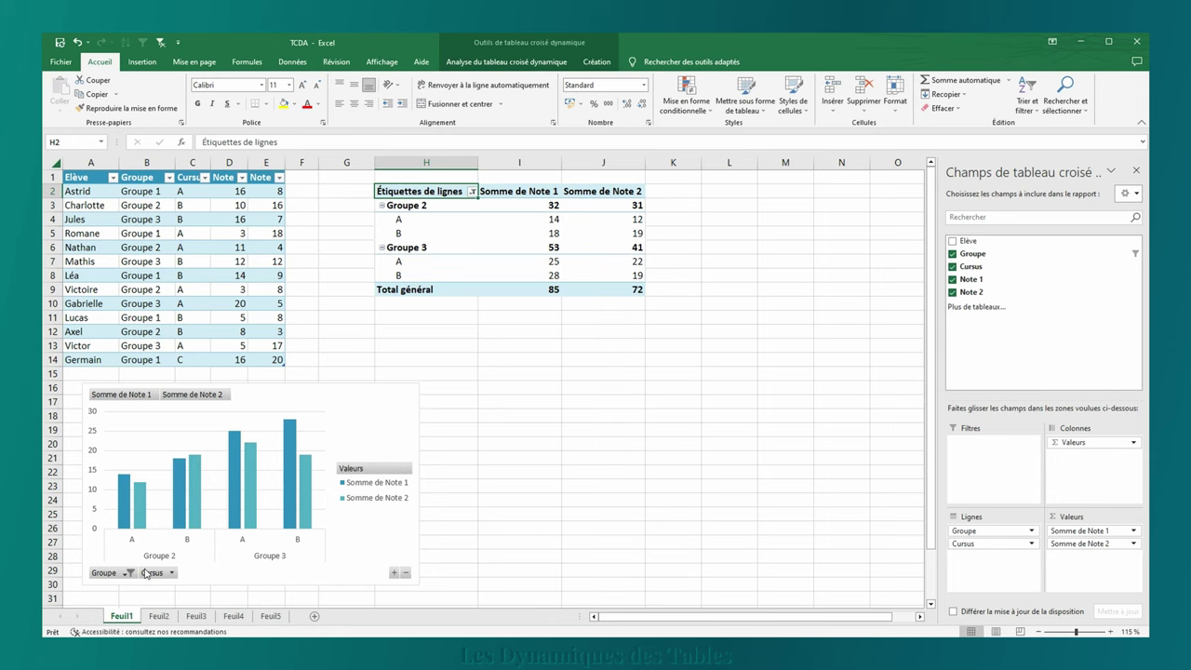
{"action": "left_click", "coordinate": [126, 573]}
{"action": "left_click", "coordinate": [96, 453]}
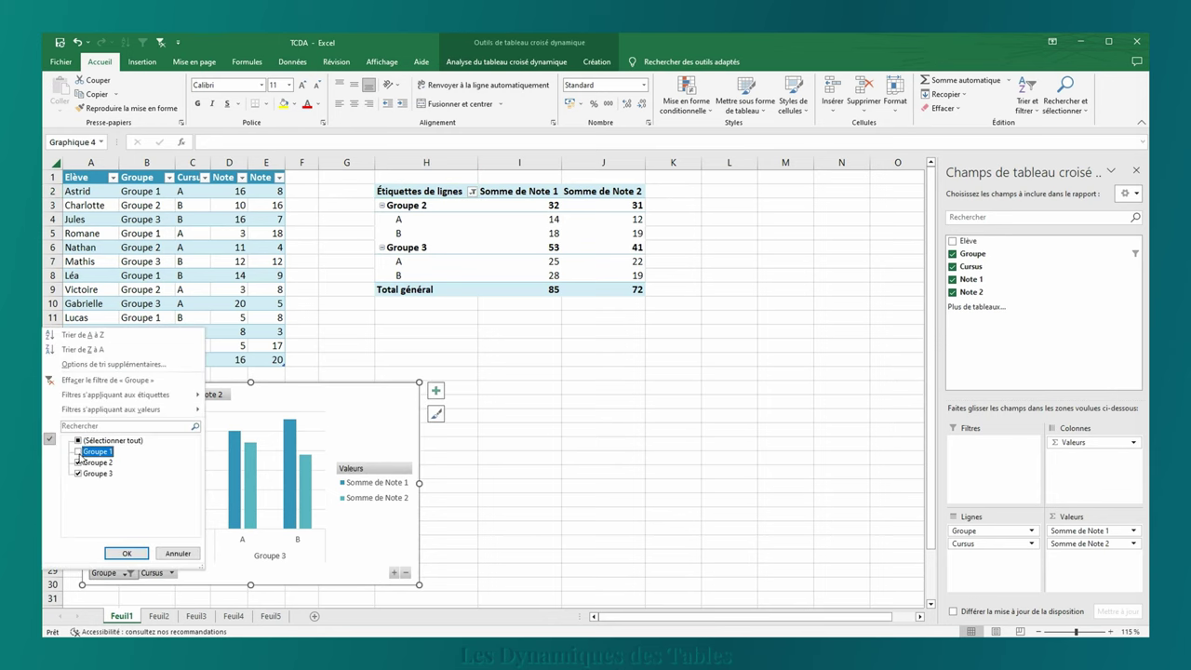
{"action": "left_click", "coordinate": [127, 553]}
{"action": "left_click", "coordinate": [165, 573]}
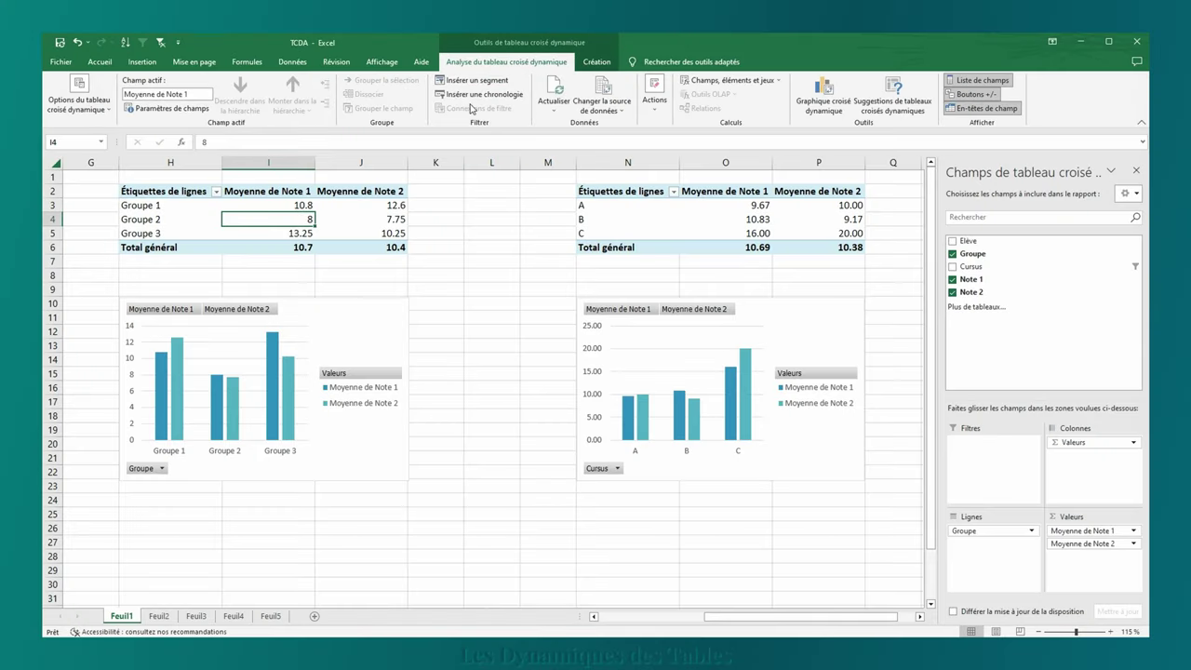
- Insert Groupe and Cursus slicers and stack them between the two pivot tables, Groupe on top
{"action": "left_click", "coordinate": [476, 82]}
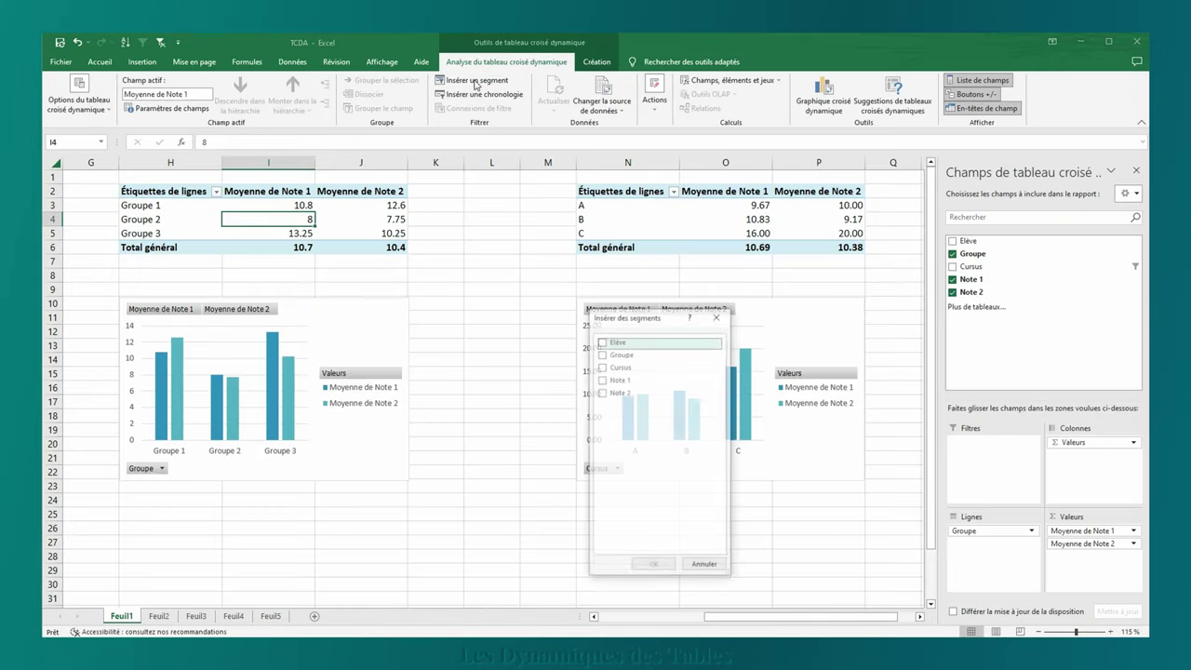
{"action": "left_click", "coordinate": [602, 355]}
{"action": "left_click", "coordinate": [602, 368]}
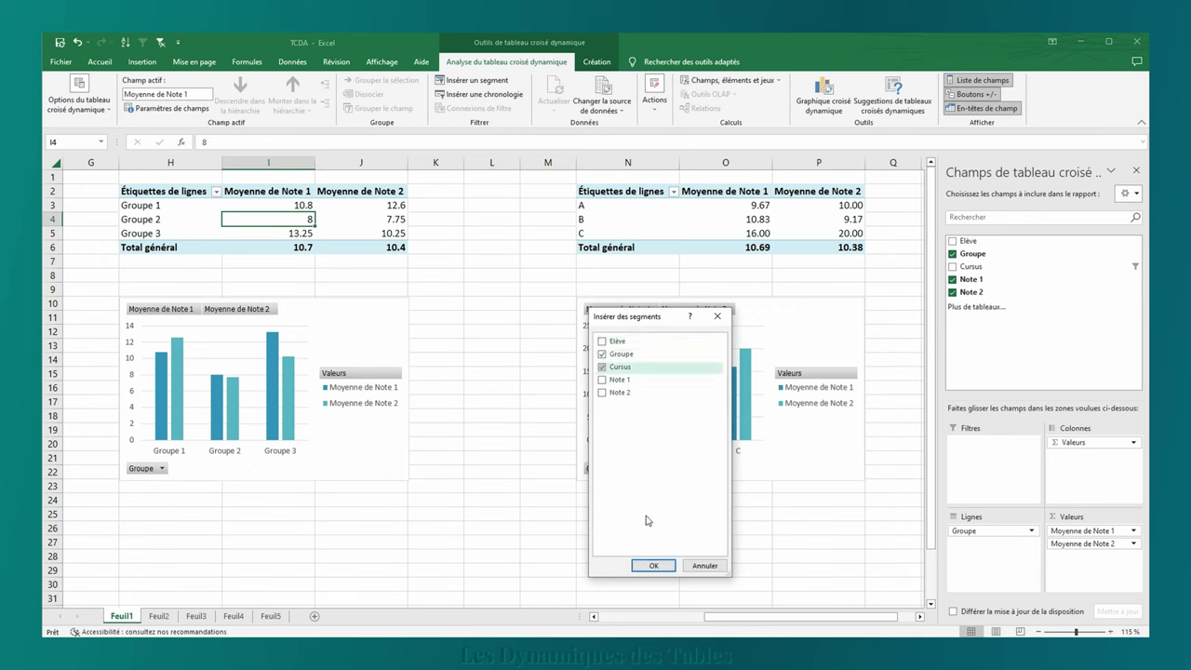
{"action": "left_click", "coordinate": [654, 565]}
{"action": "left_click_drag", "start_coordinate": [489, 296], "coordinate": [495, 198]}
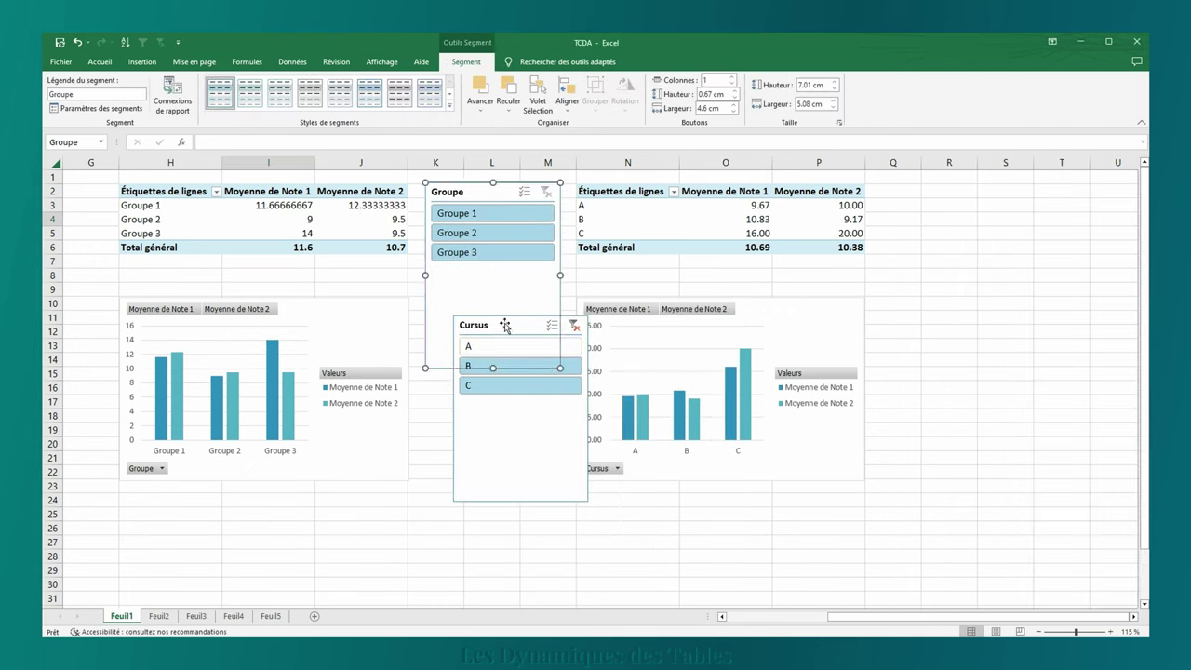
{"action": "left_click_drag", "start_coordinate": [506, 326], "coordinate": [479, 395]}
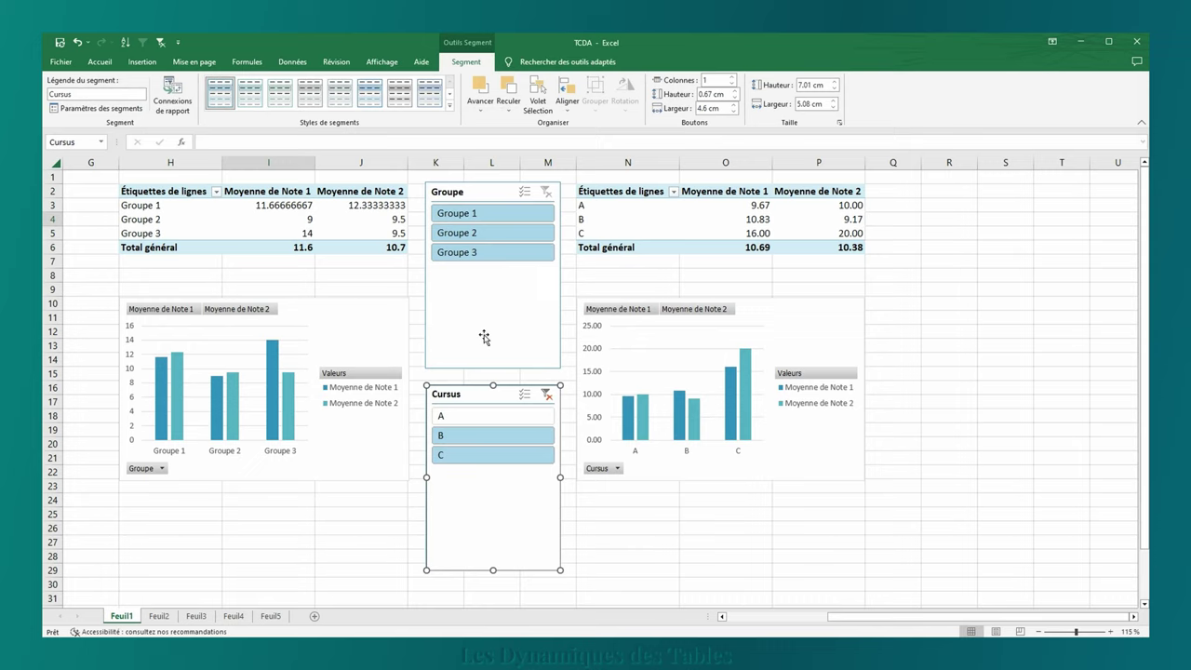
- Check the Groupe slicer's report connections and connect the Cursus slicer to Tableau croisé dynamique17
{"action": "right_click", "coordinate": [484, 337]}
{"action": "left_click", "coordinate": [544, 485]}
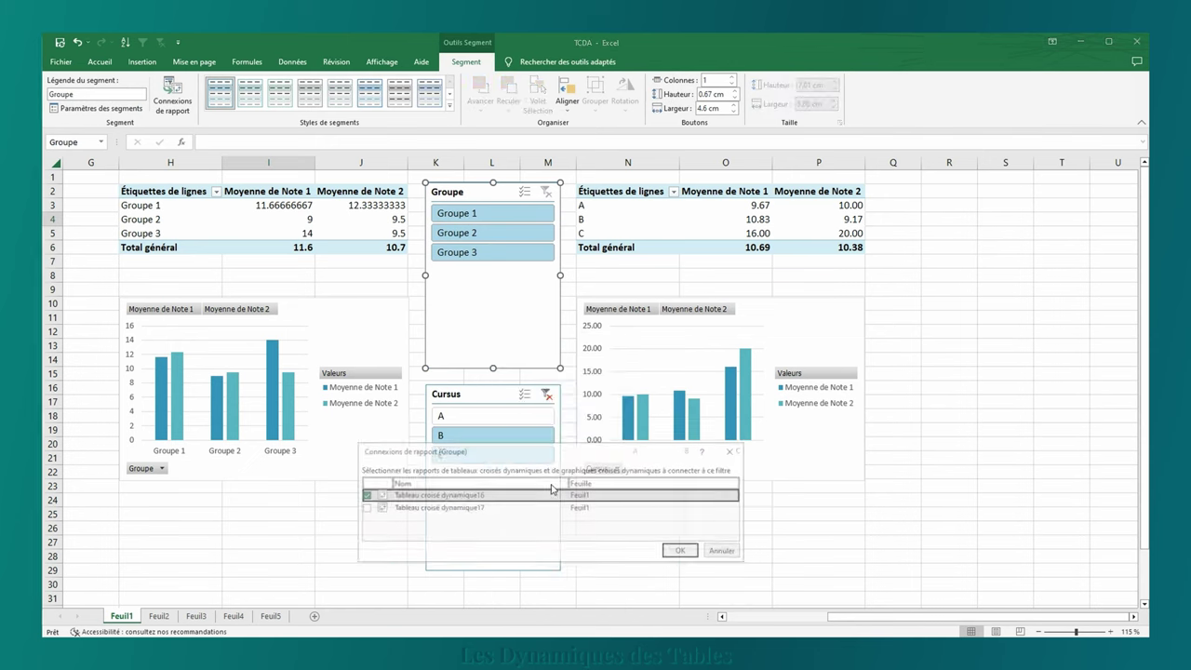
{"action": "left_click", "coordinate": [683, 551]}
{"action": "right_click", "coordinate": [498, 502]}
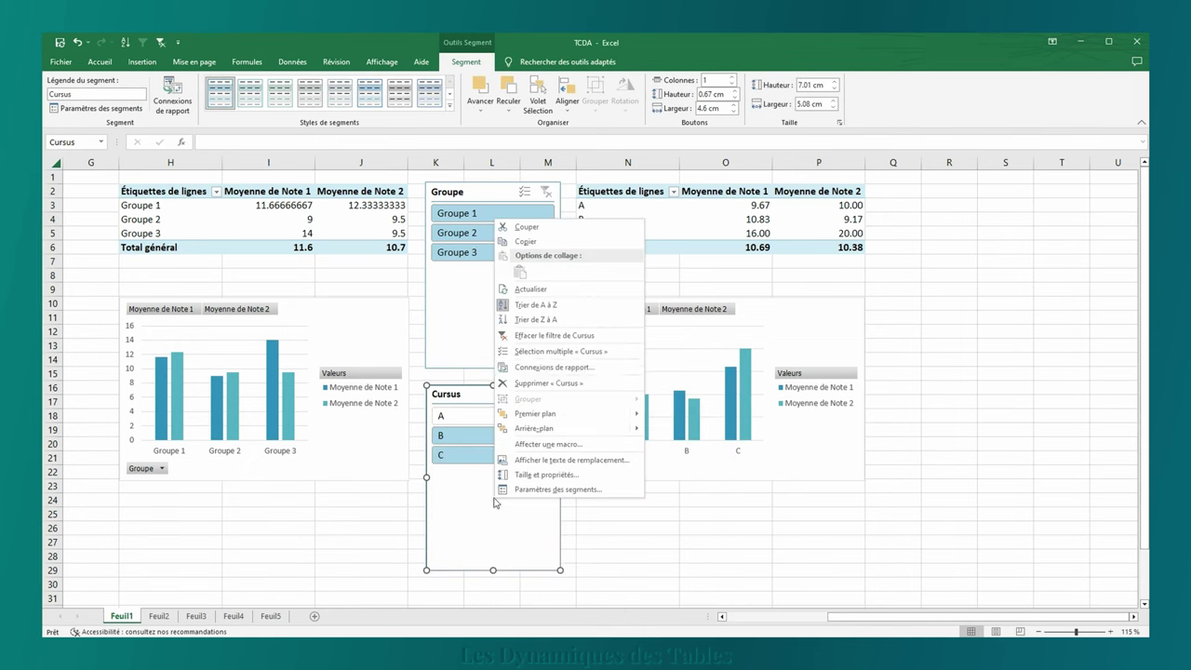
{"action": "left_click", "coordinate": [554, 367]}
{"action": "left_click", "coordinate": [524, 392]}
{"action": "left_click", "coordinate": [738, 437]}
- Clear the Groupe and Cursus slicer filters, then filter both pivot tables to cursus B
{"action": "left_click", "coordinate": [718, 526]}
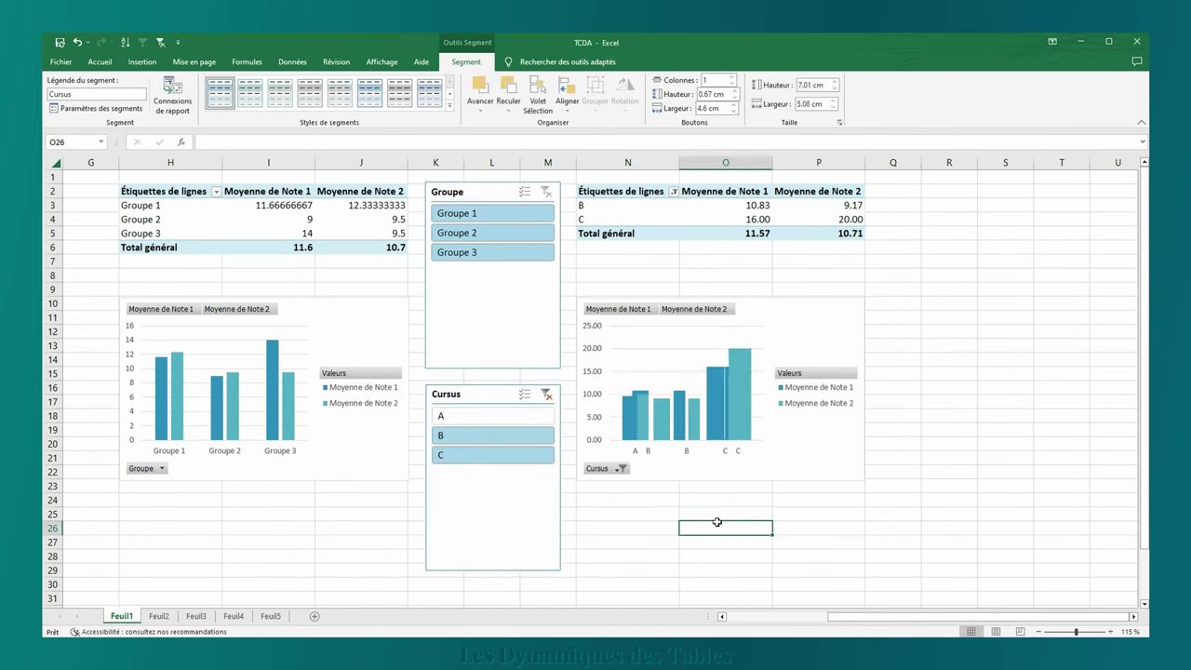
{"action": "left_click", "coordinate": [483, 220]}
{"action": "left_click", "coordinate": [546, 191]}
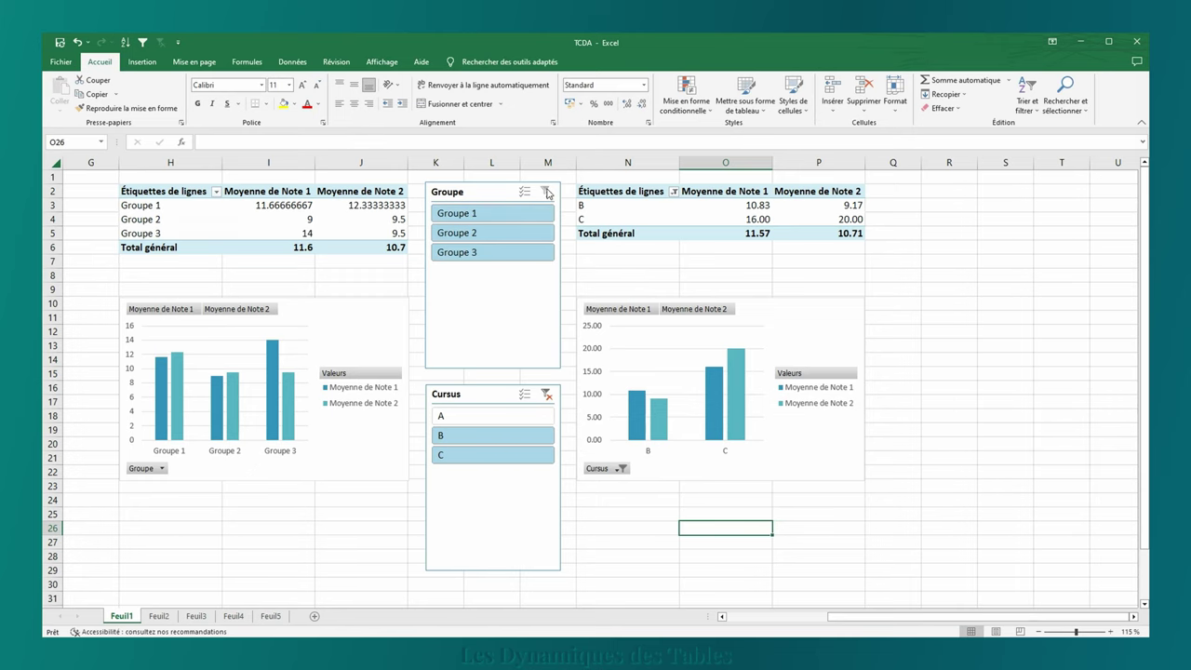
{"action": "left_click", "coordinate": [547, 394]}
{"action": "left_click", "coordinate": [492, 436]}
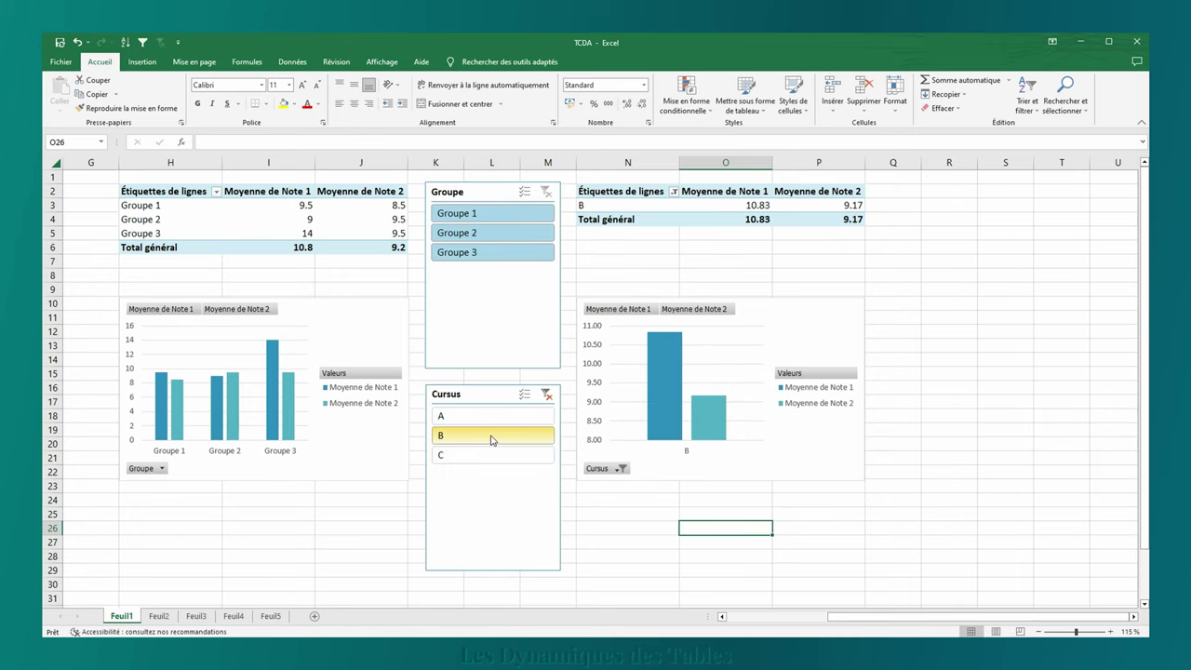